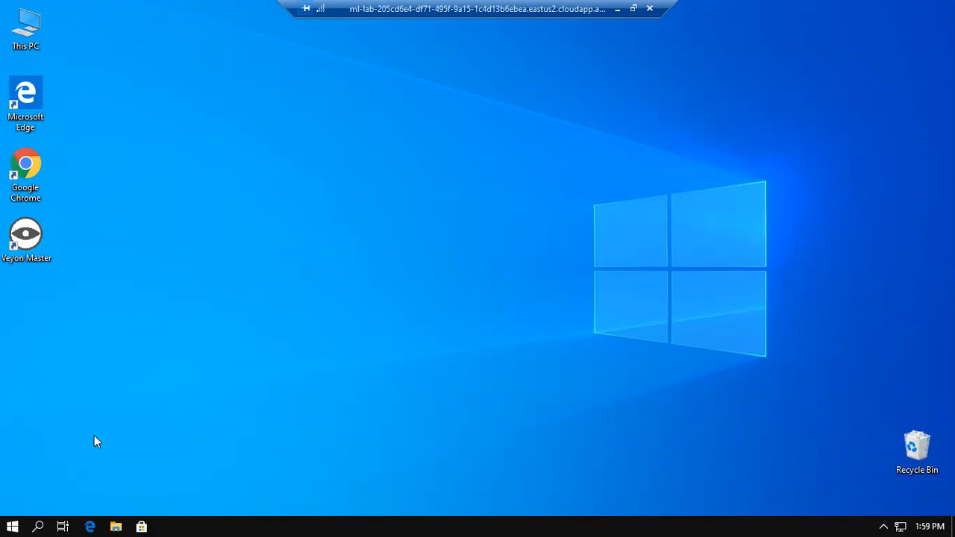
Open File Explorer on the empty Documents folder
left_click(116, 526)
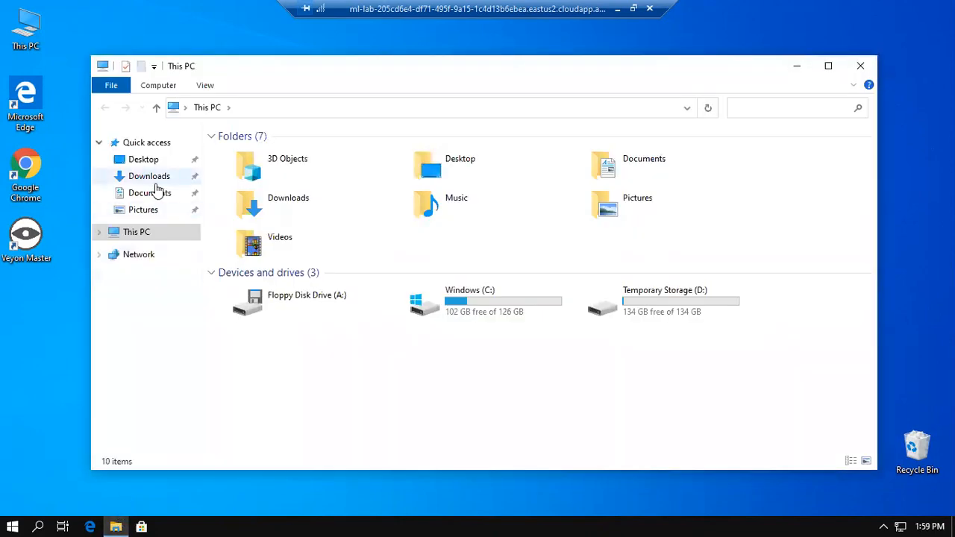
left_click(150, 194)
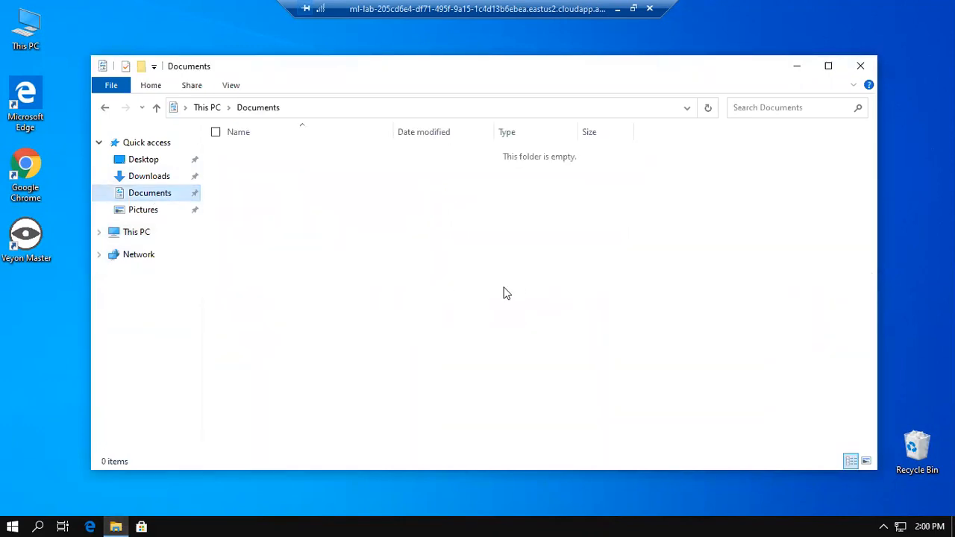
Create a new folder in Documents named with the student's full name followed by 10AB
right_click(476, 225)
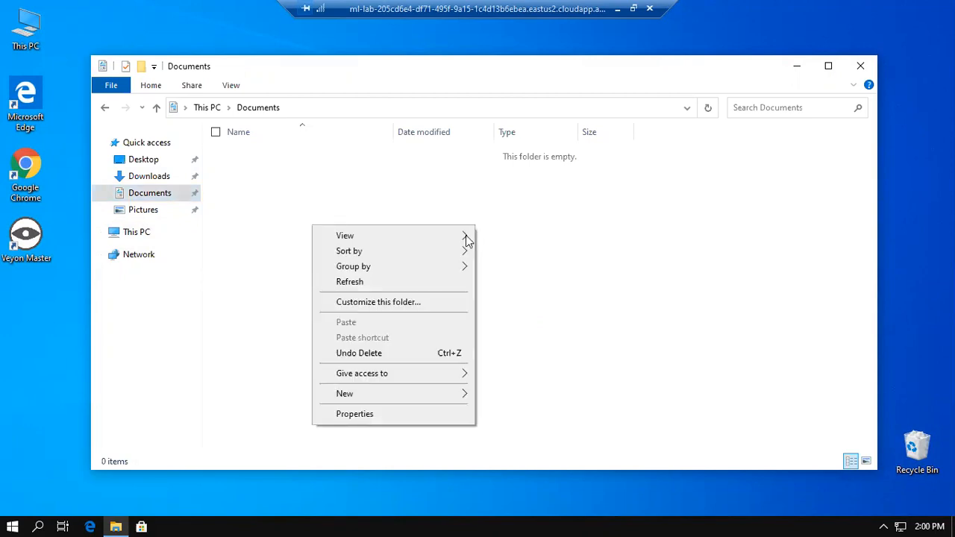
mouse_move(363, 395)
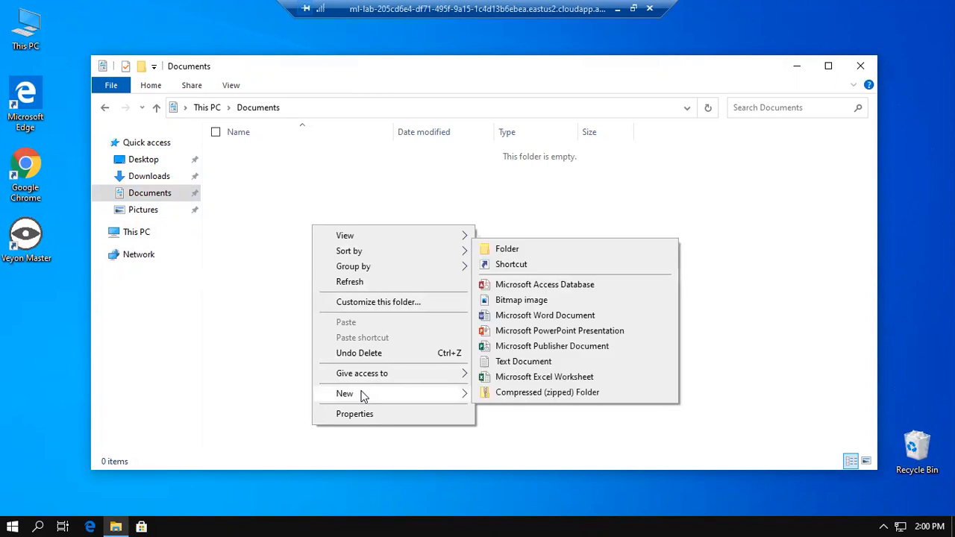
left_click(511, 252)
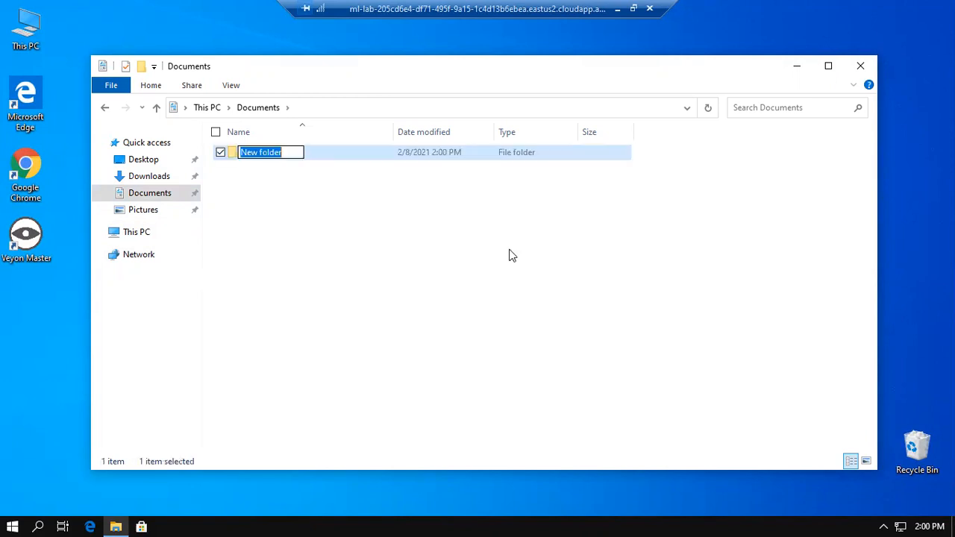
type("Vanessa")
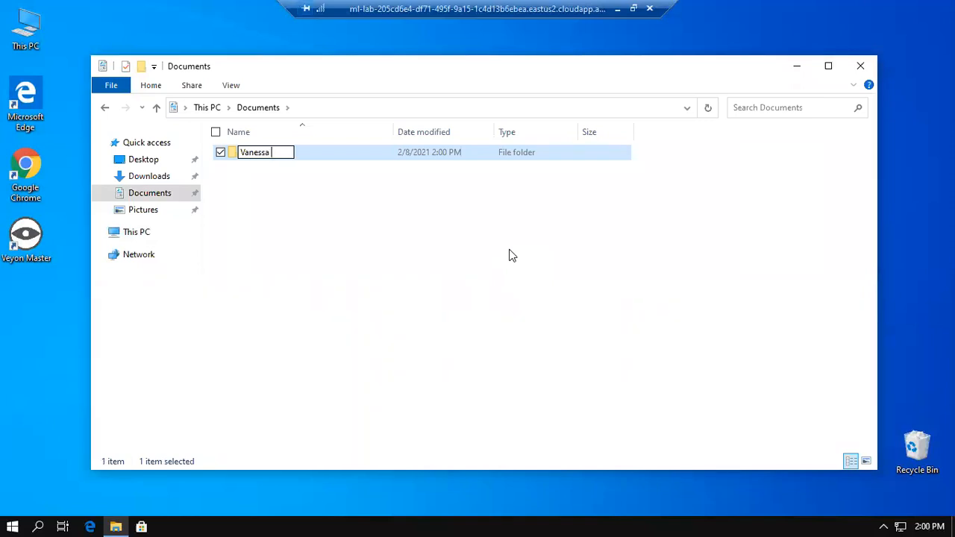
type(" Larraur")
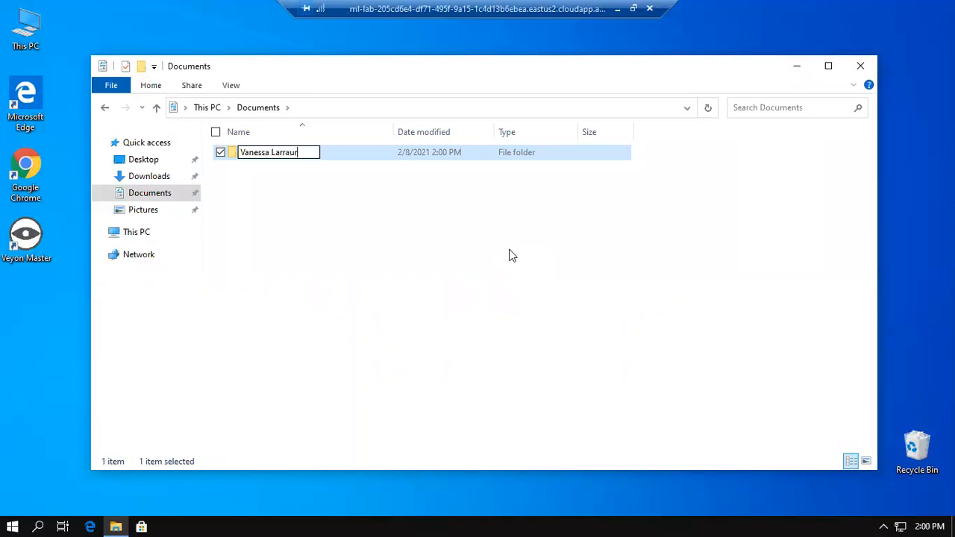
type("i 10AB")
key("Return")
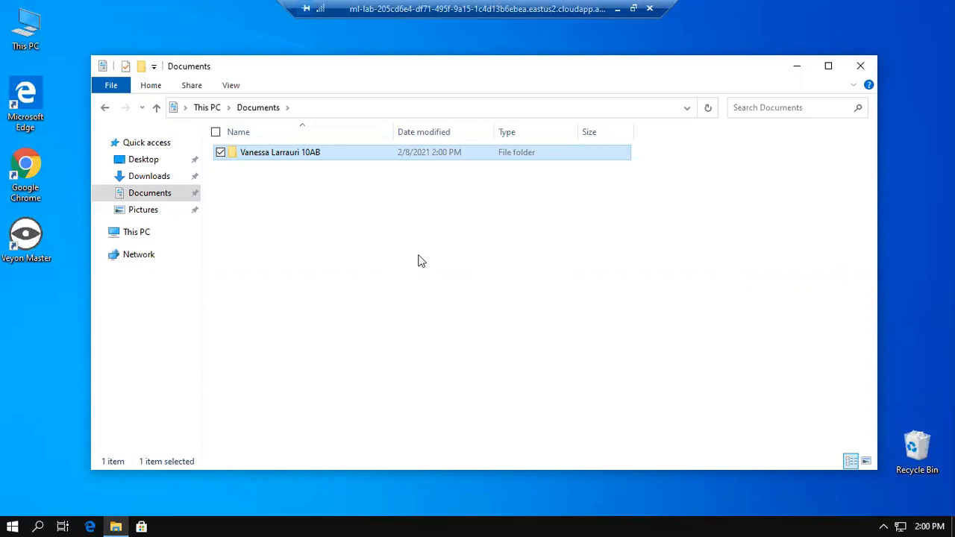
Launch Access 2016 from the Start menu and cancel the Activation Wizard
left_click(12, 520)
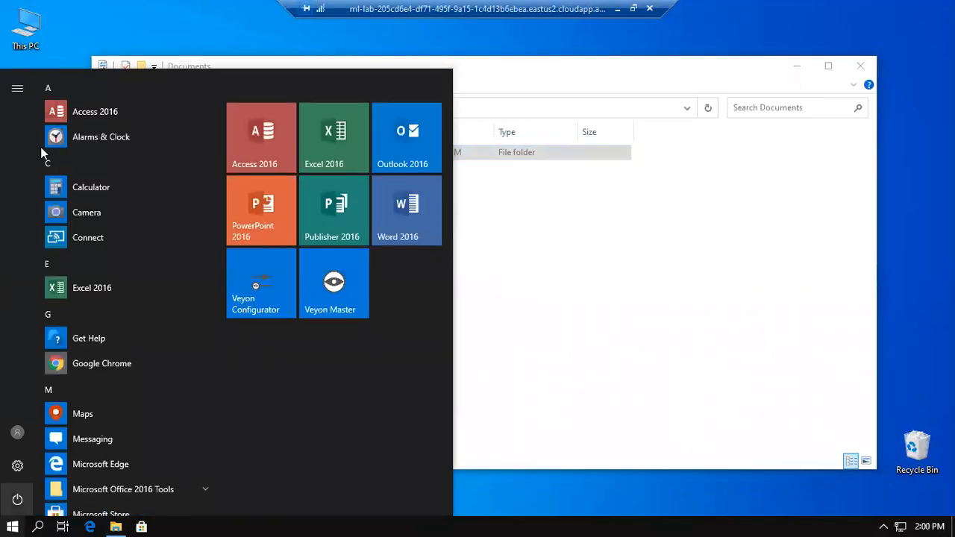
left_click(102, 111)
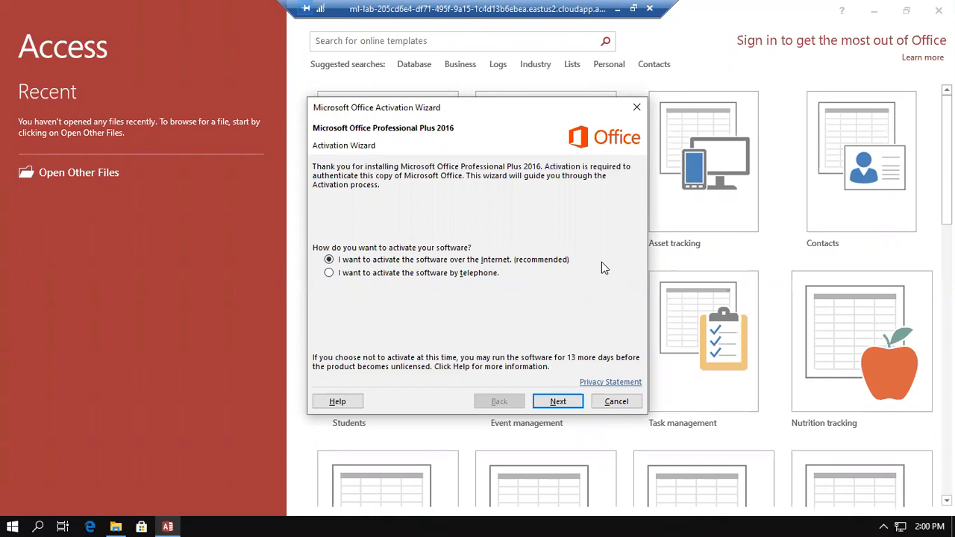
left_click(617, 403)
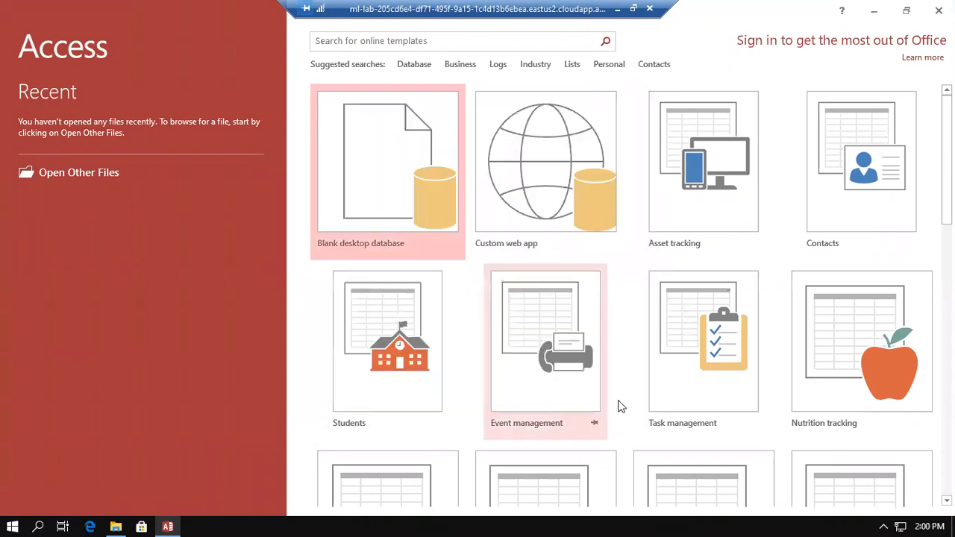
Create a blank desktop database 'PrattLast Associates' saved in the student's new folder
left_click(387, 168)
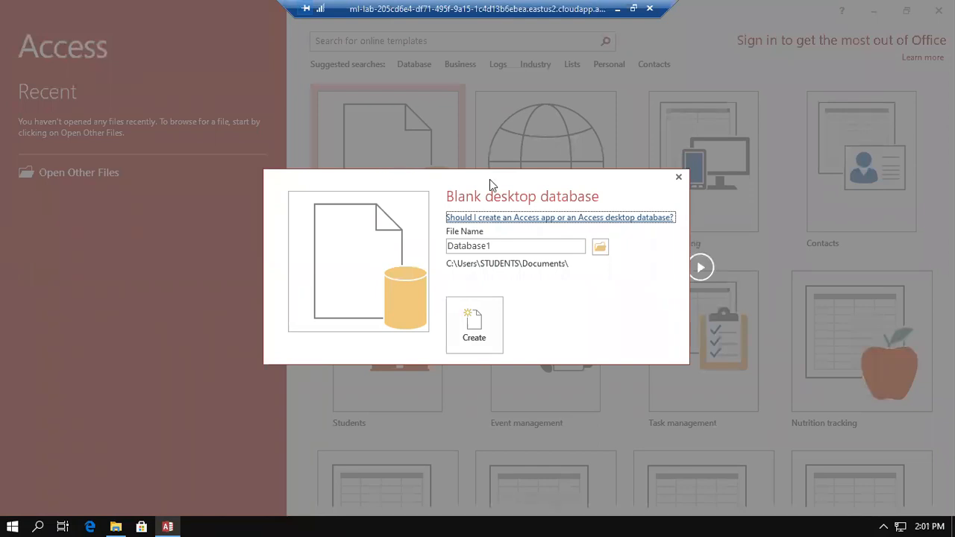
left_click(601, 250)
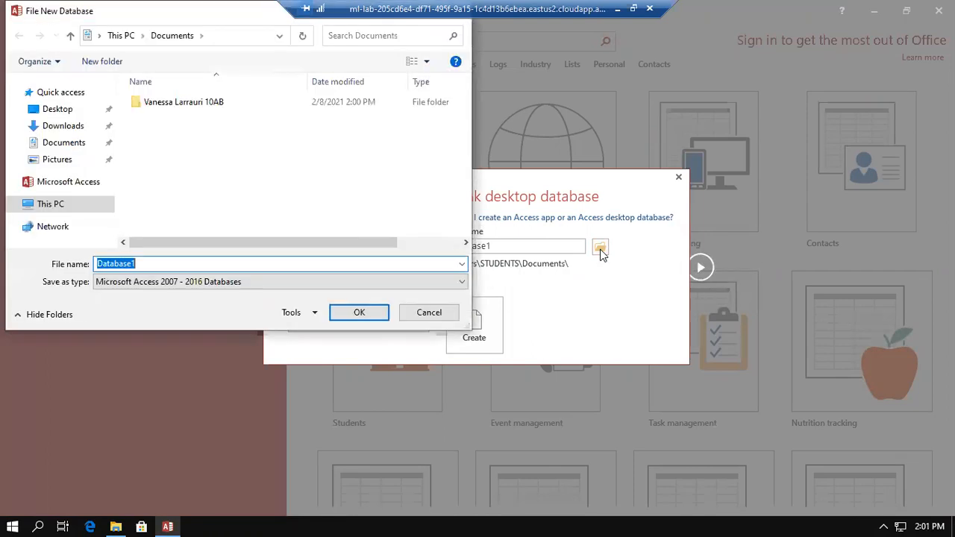
left_click(201, 103)
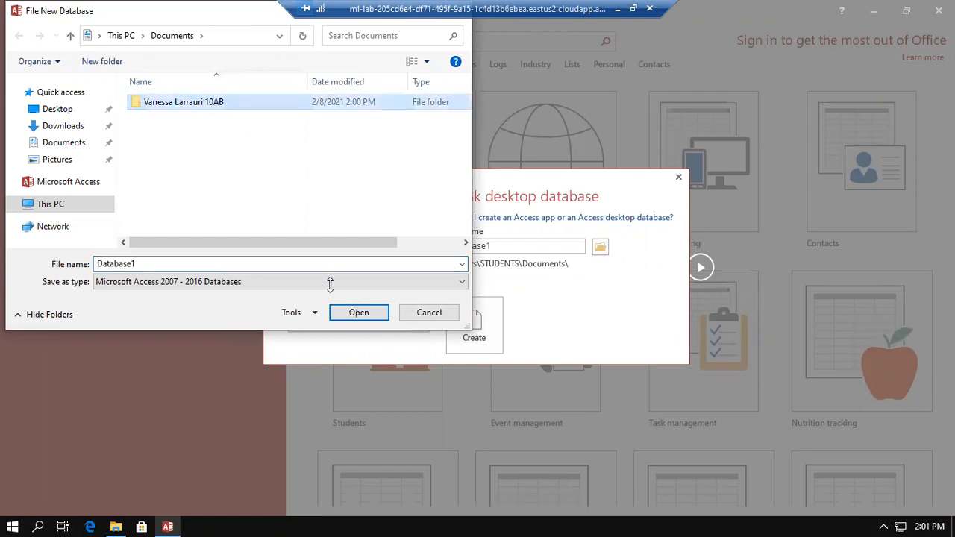
left_click(358, 312)
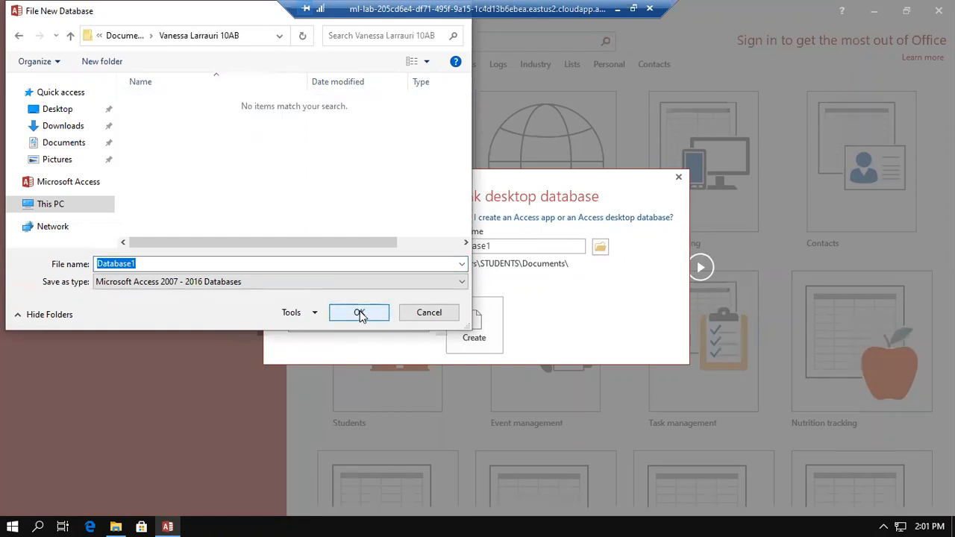
left_click(359, 312)
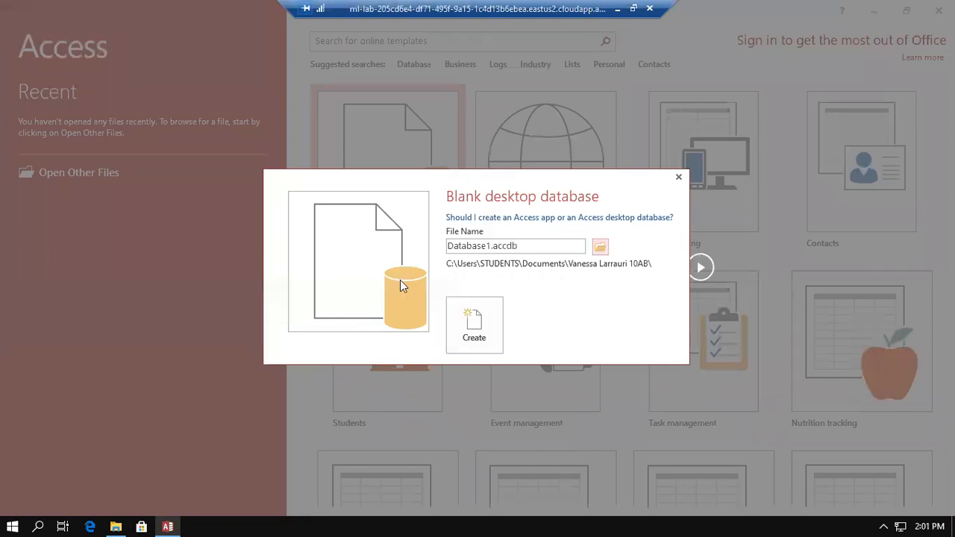
left_click_drag(521, 245, 539, 254)
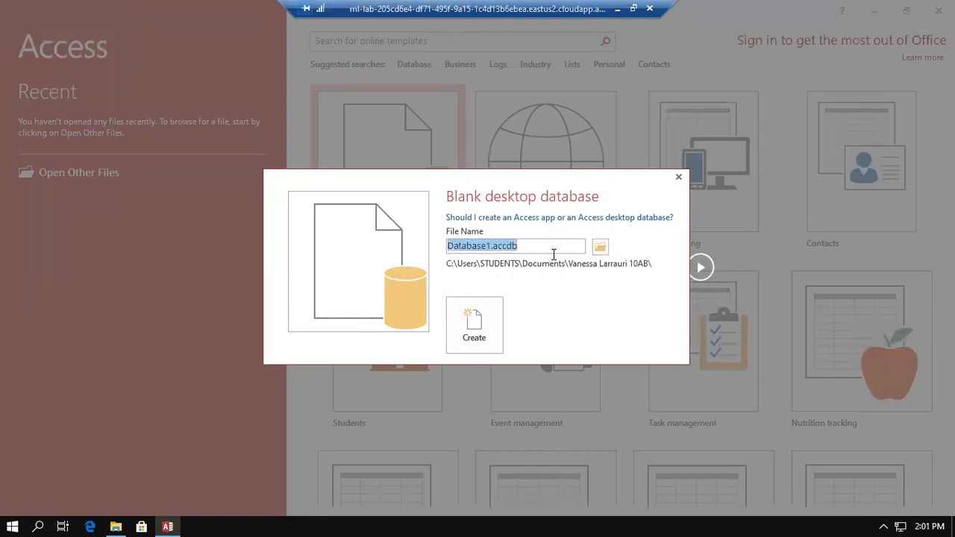
type("P")
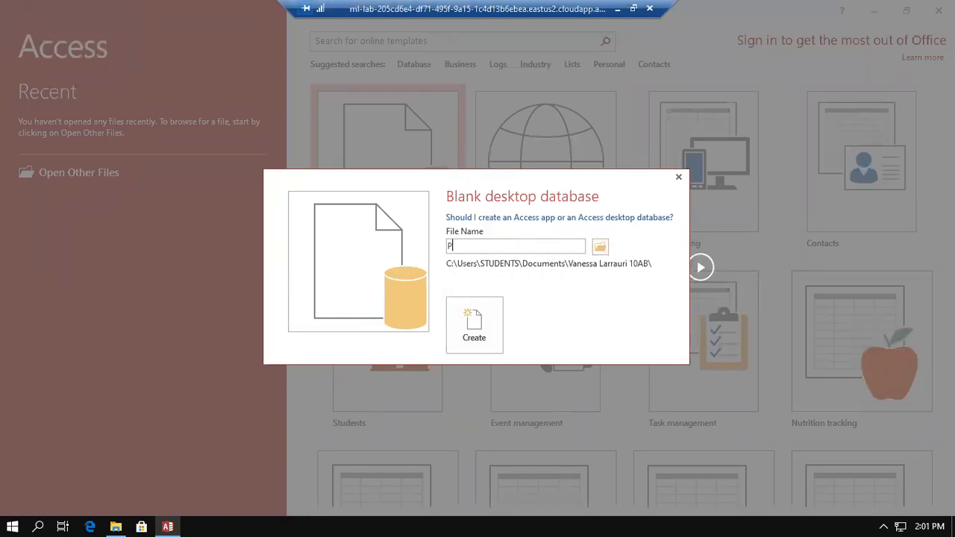
type("rattLast Associates")
left_click(478, 320)
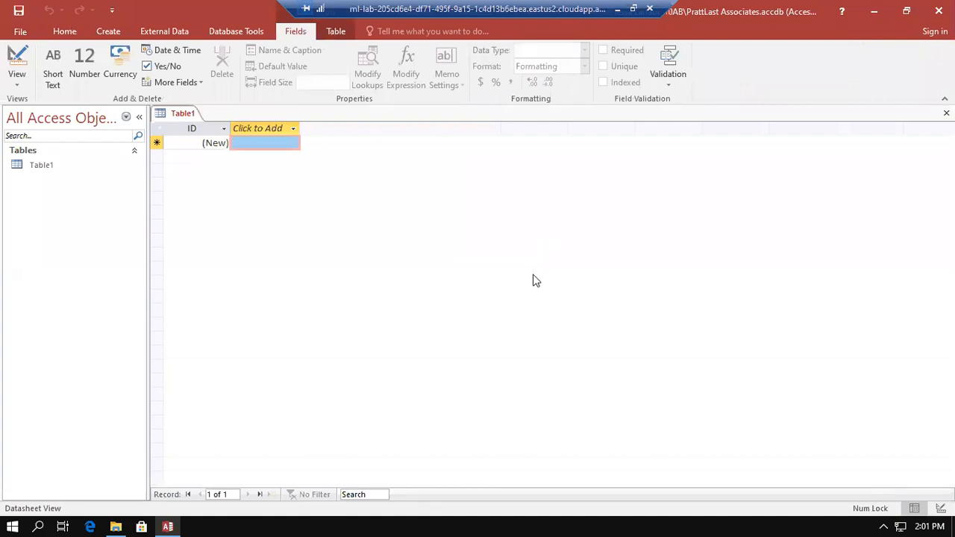
double_click(479, 8)
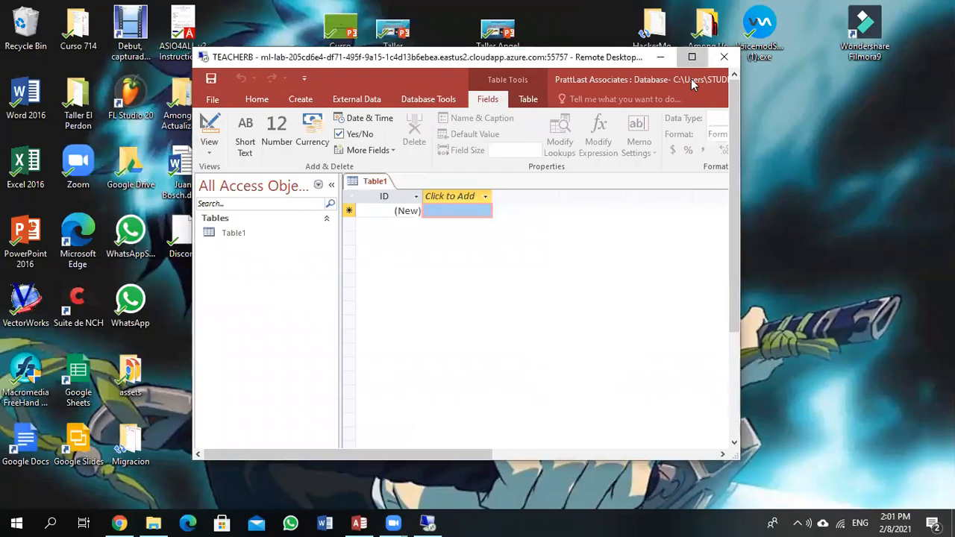
left_click(692, 56)
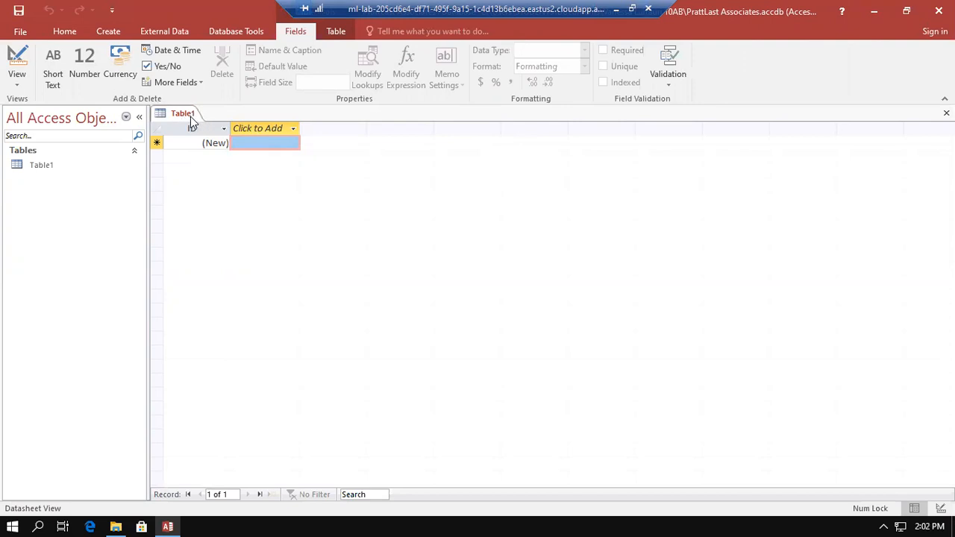
Switch Table1 to Design view, saving it as 'Account Manager'
left_click(16, 56)
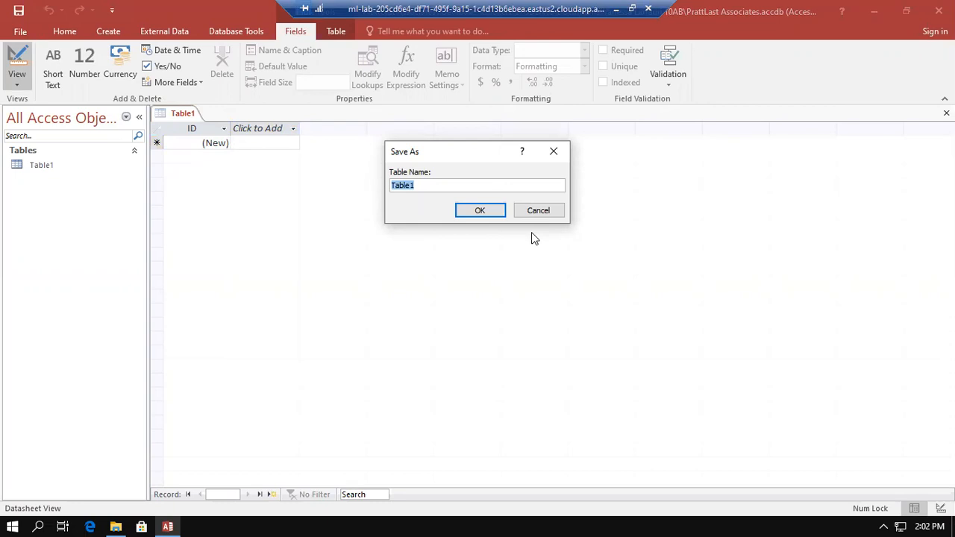
type("Account Manager")
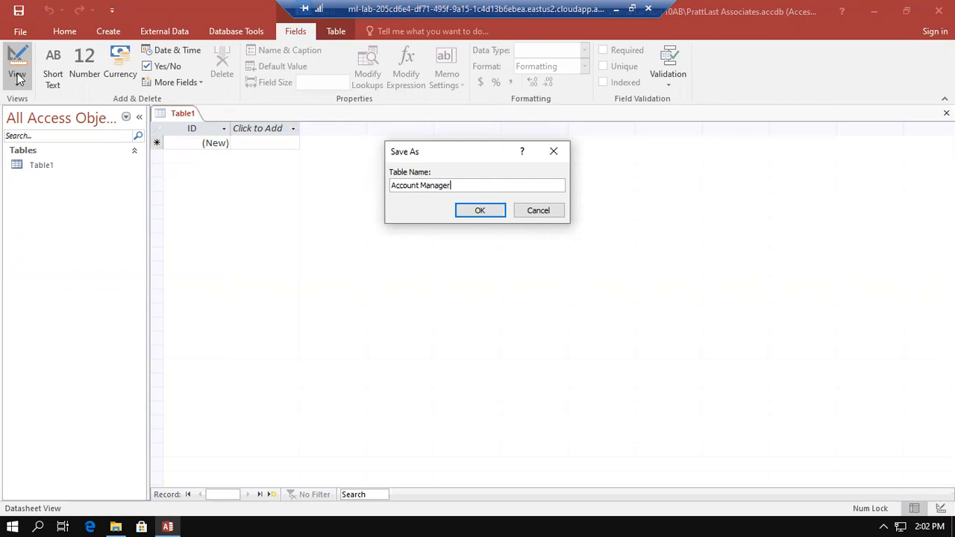
left_click(483, 209)
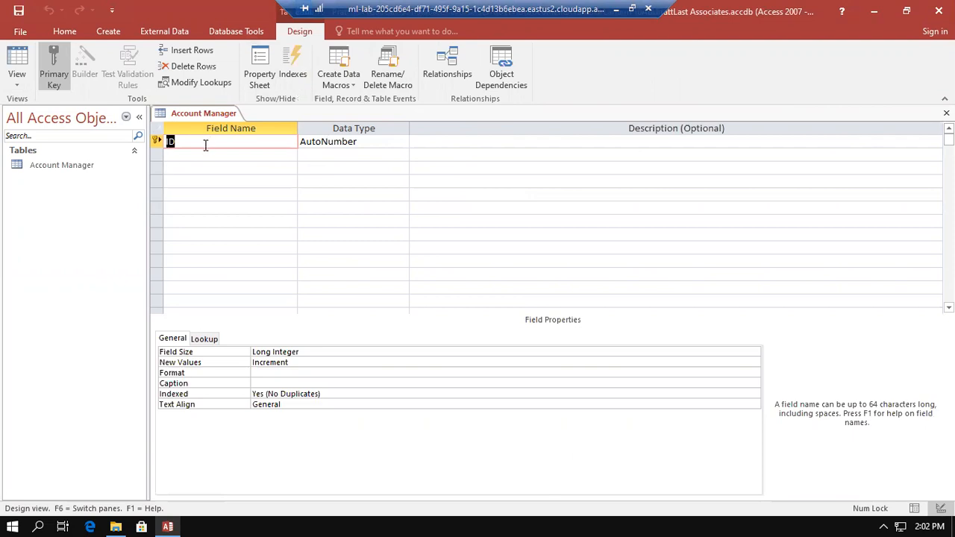
Rename the first field from ID to 'Account Manager Number', fixing the typo
type("Account Maqnager")
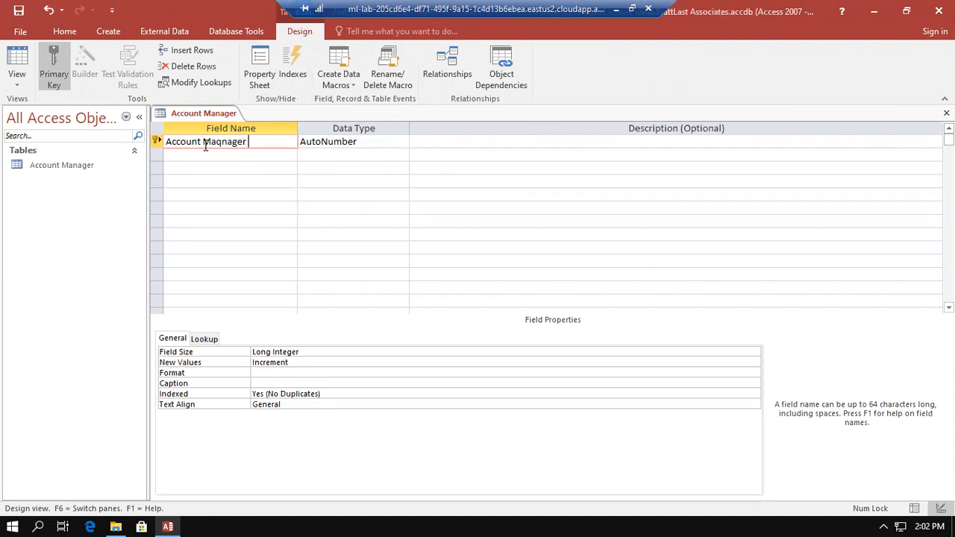
left_click(220, 143)
key("BackSpace")
left_click(257, 143)
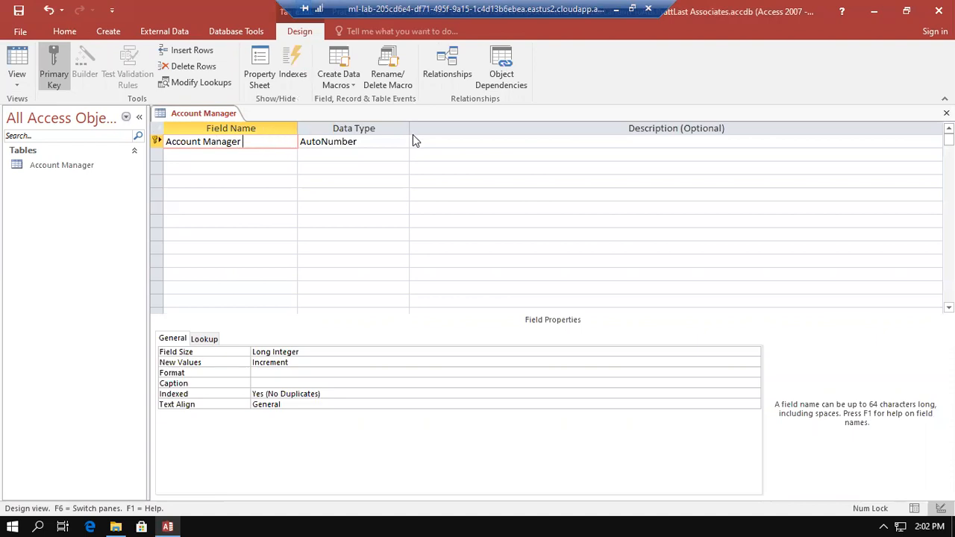
type("Number")
Make Account Manager Number Short Text and clear its default 255 field size
left_click(397, 142)
left_click(402, 142)
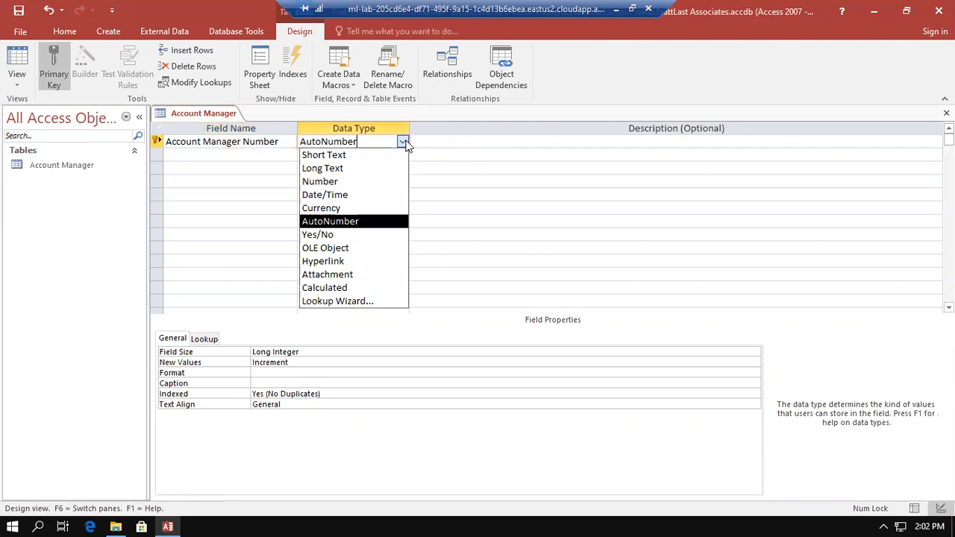
left_click(347, 155)
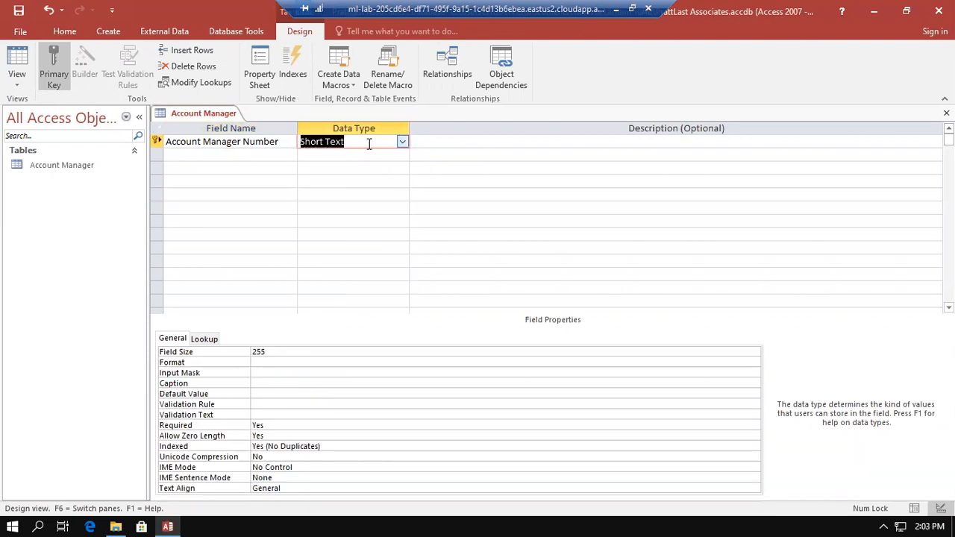
left_click(274, 351)
key("BackSpace")
key("BackSpace")
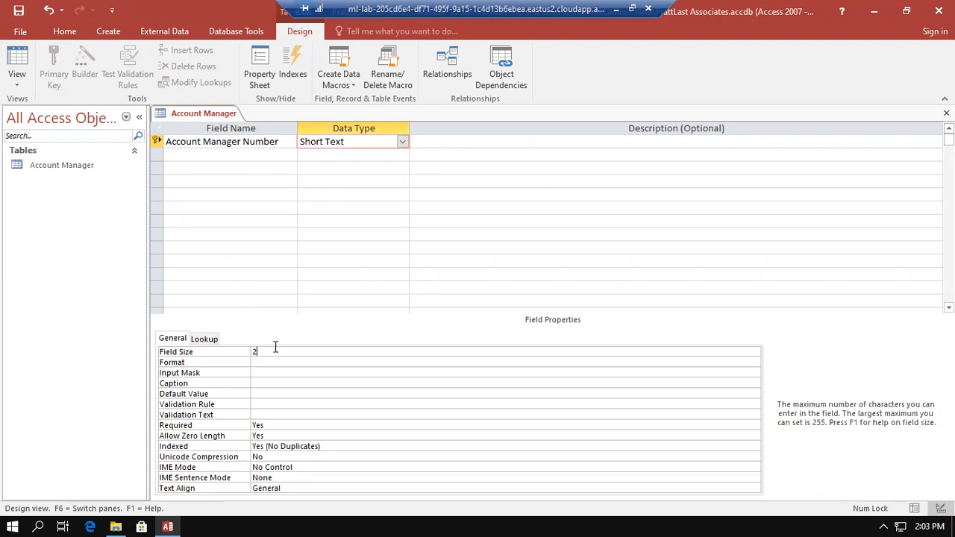
left_click(193, 157)
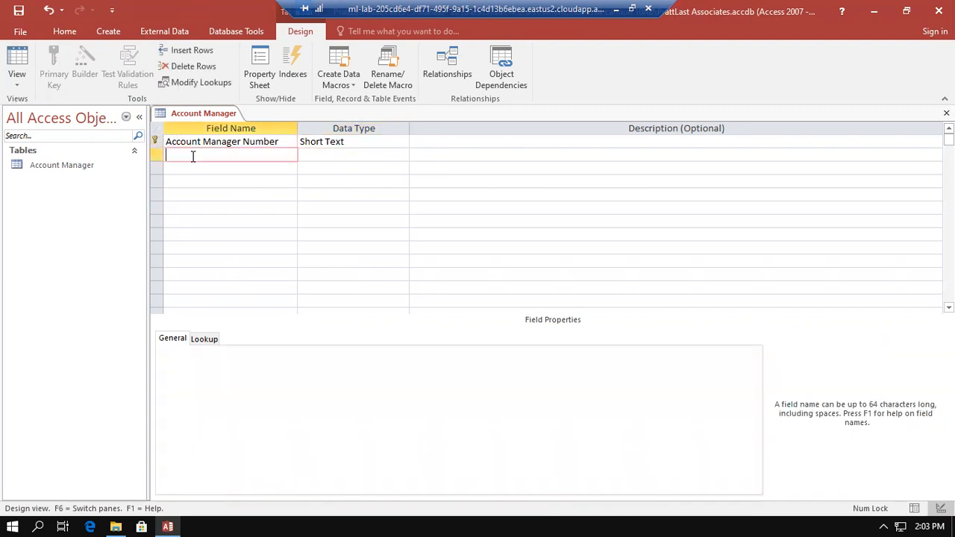
Add Short Text fields Last Name and First Name, each with field size 15
type("Last Name")
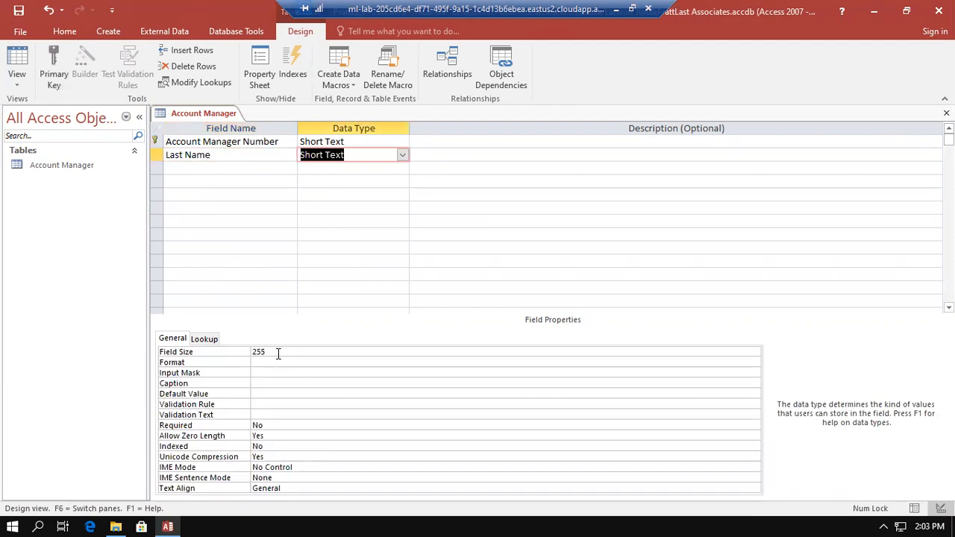
left_click_drag(276, 353, 236, 354)
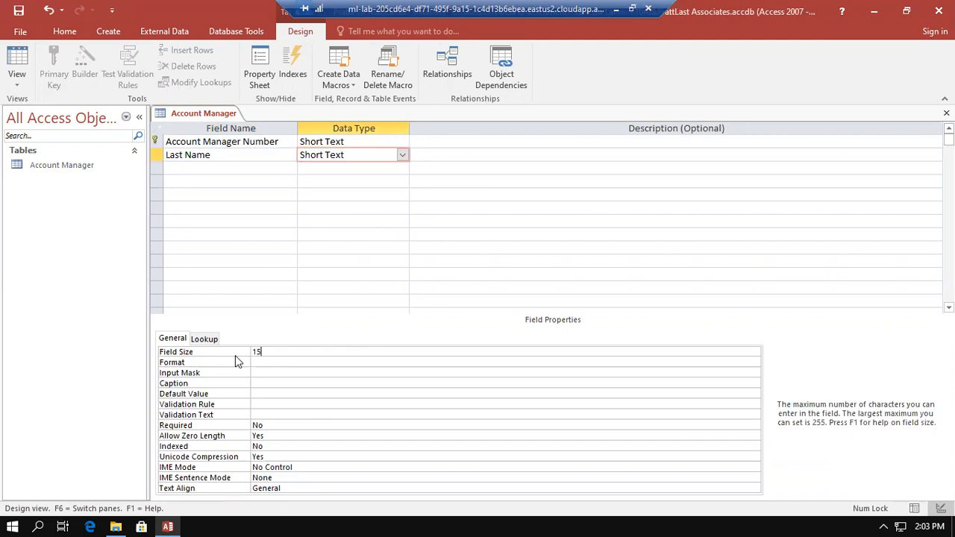
left_click(217, 169)
type("First Name")
key("Tab")
key("Tab")
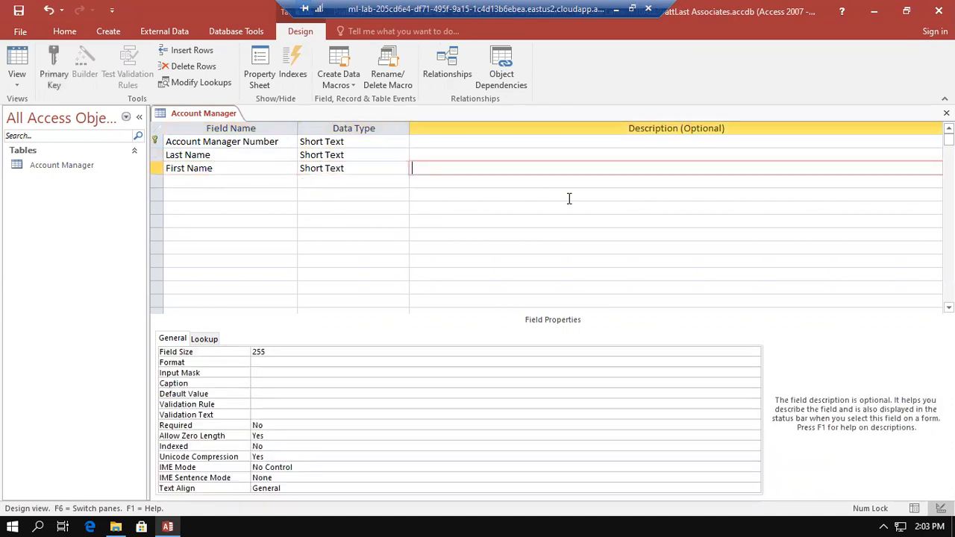
left_click_drag(271, 351, 231, 352)
type("15")
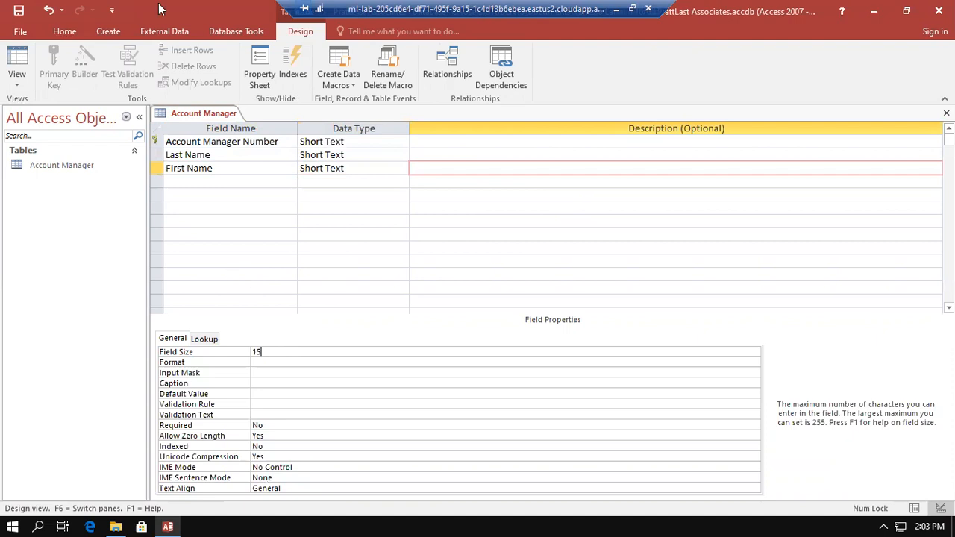
Add Short Text fields Street and City, each with field size 20
left_click(189, 180)
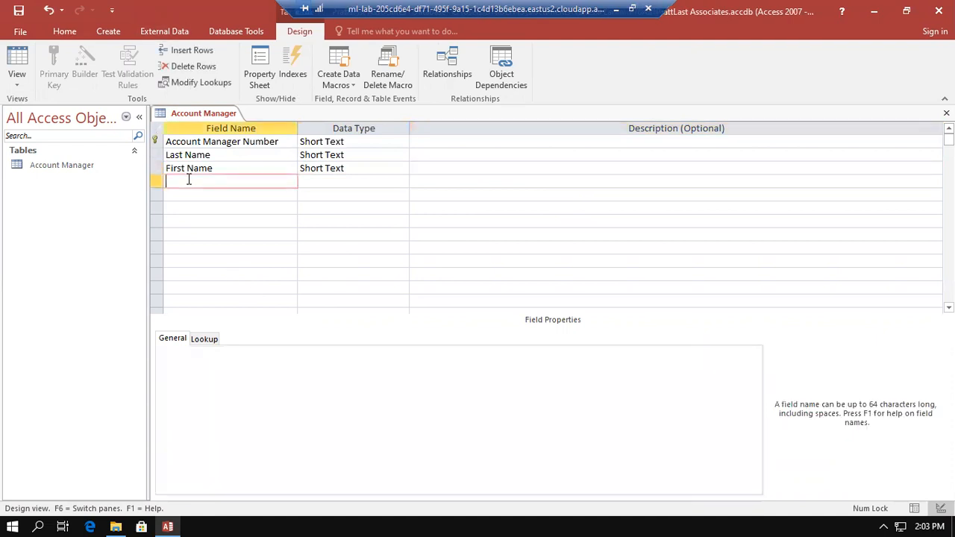
type("Street")
key("Tab")
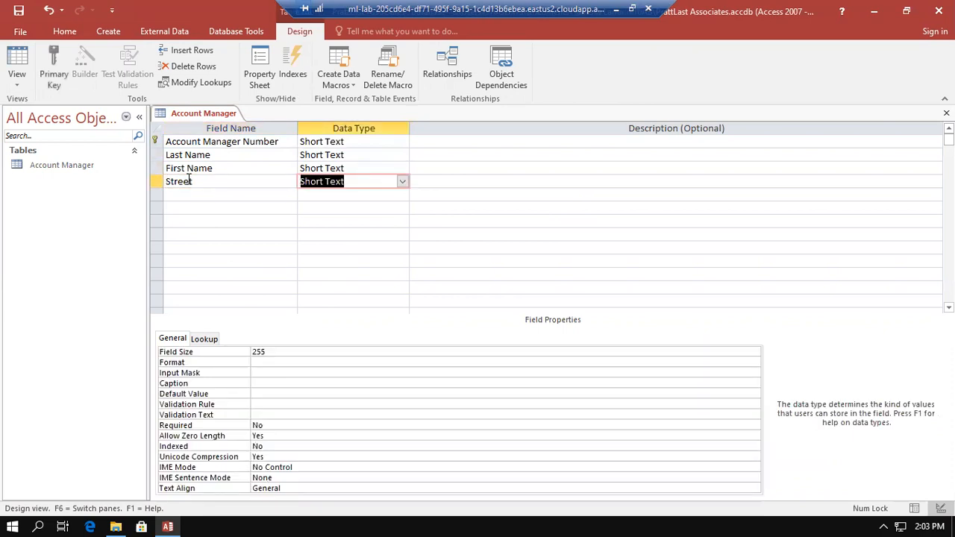
left_click_drag(266, 352, 248, 352)
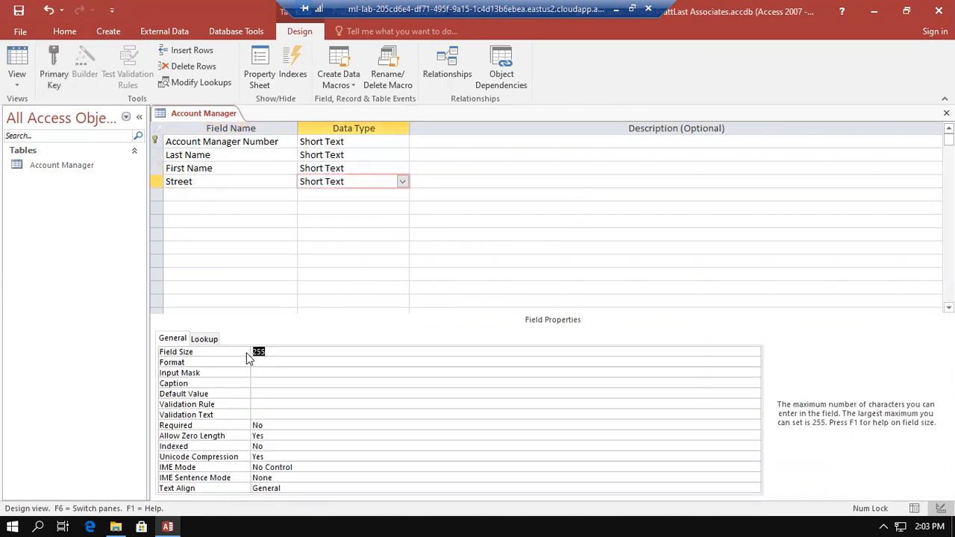
type("20")
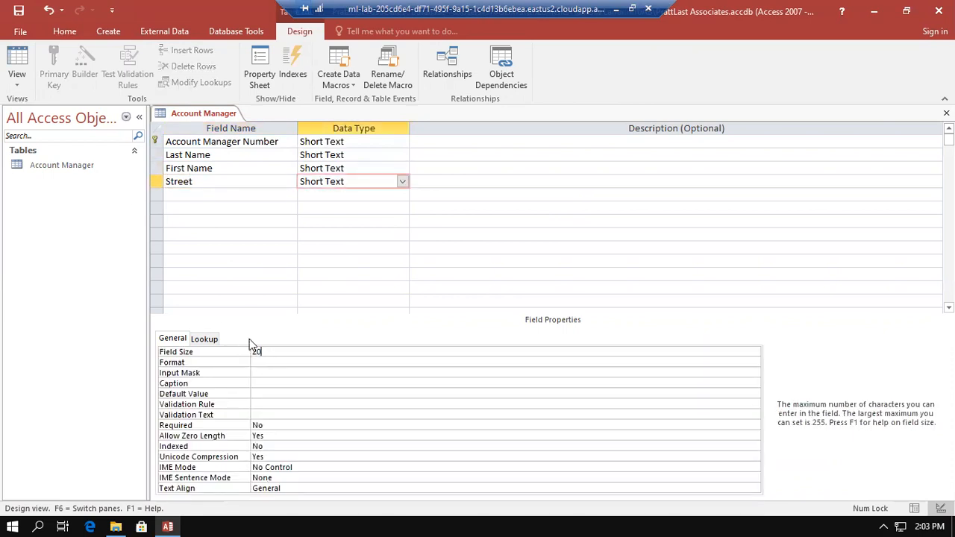
left_click(225, 193)
type("Citu")
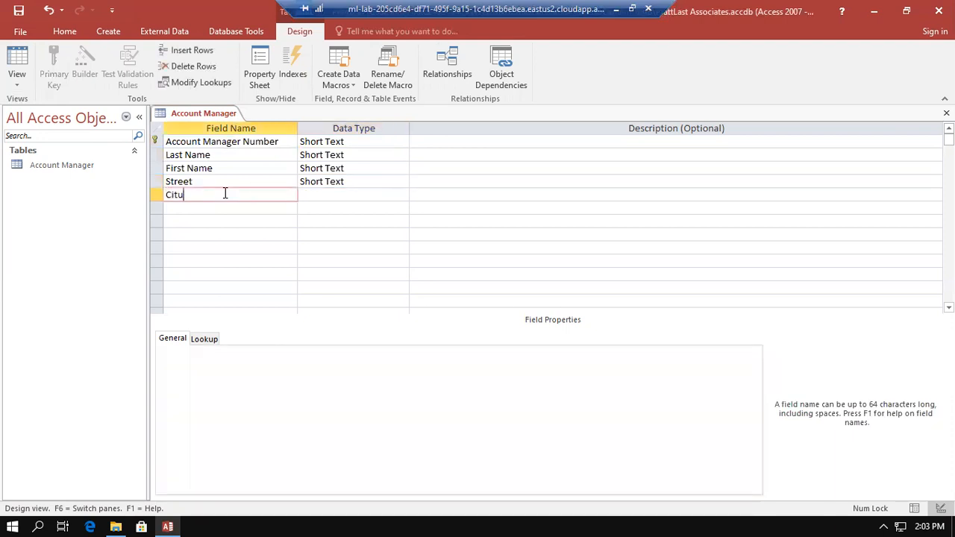
key("BackSpace")
type("y")
key("Tab")
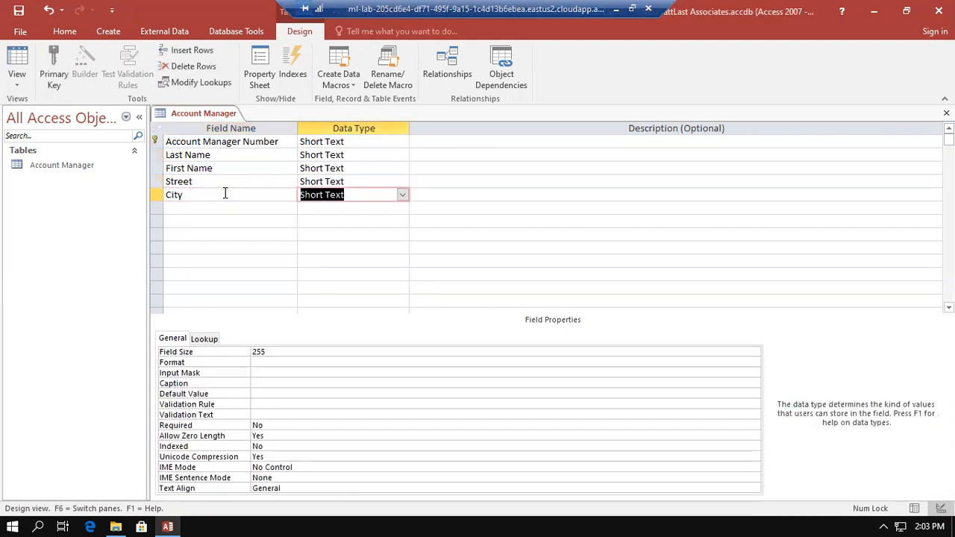
left_click_drag(277, 351, 234, 351)
type("20")
Add Short Text fields State with field size 2 and Postal Code with size 5
left_click(229, 203)
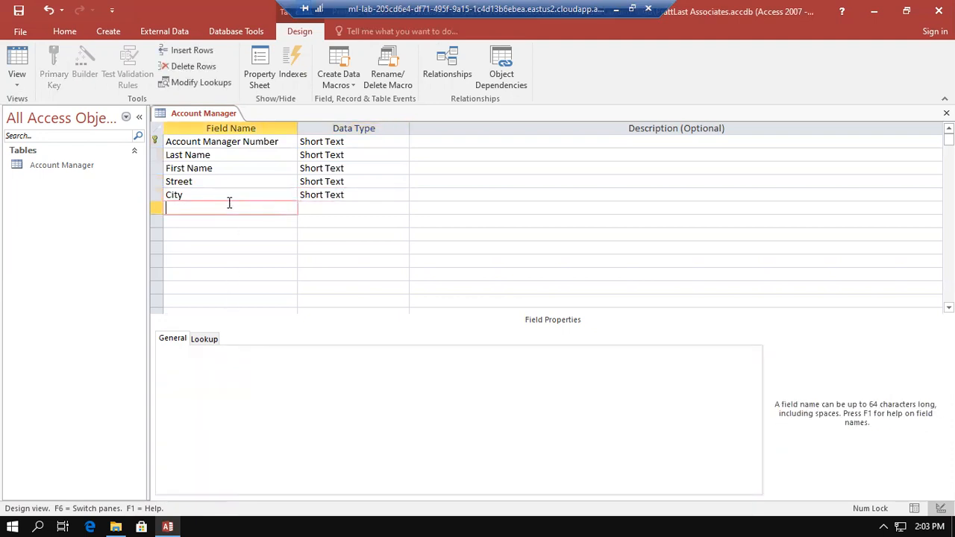
type("State")
key("Tab")
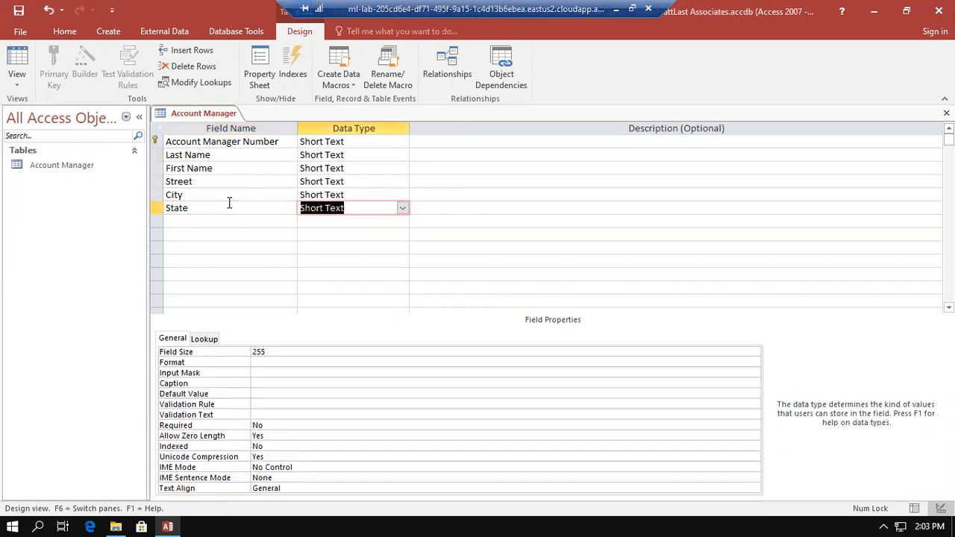
left_click(284, 351)
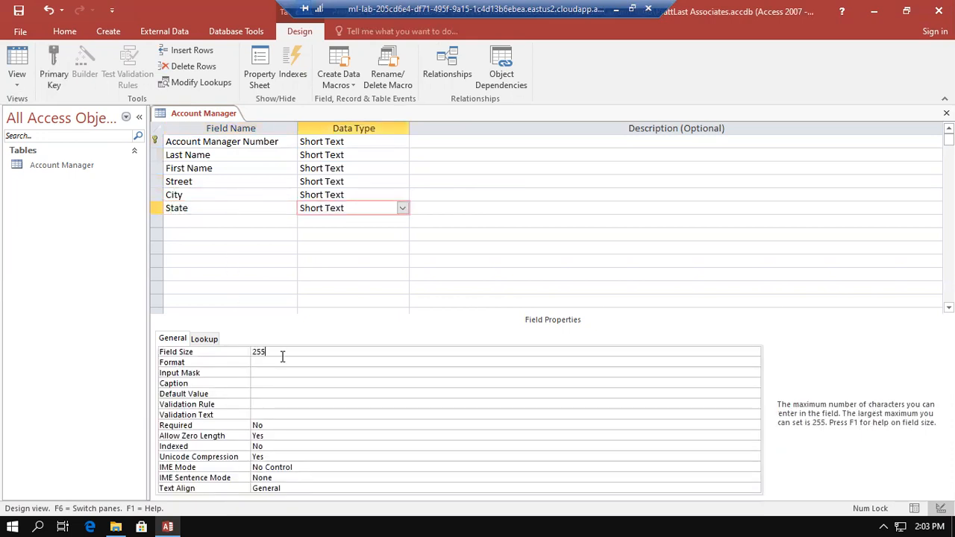
key("BackSpace")
key("BackSpace")
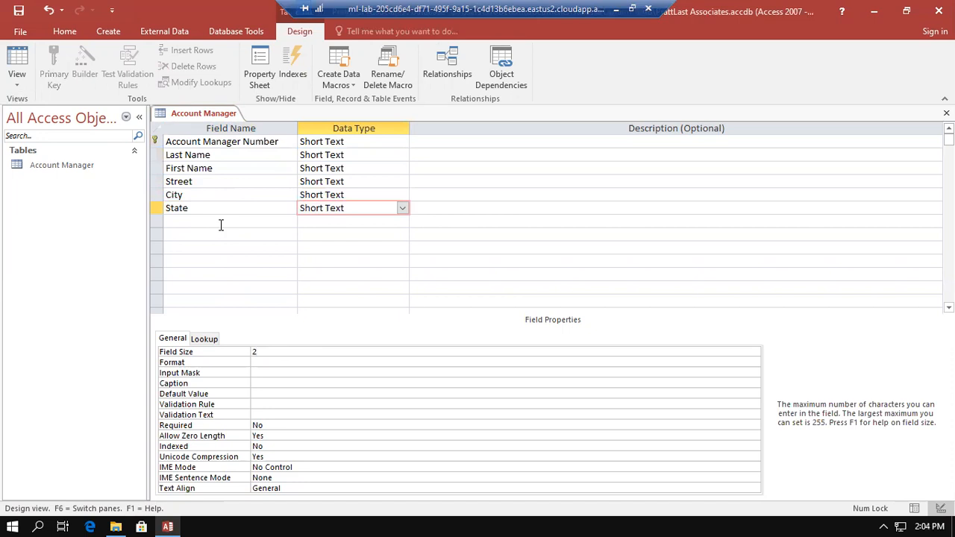
left_click(221, 221)
type("Postc")
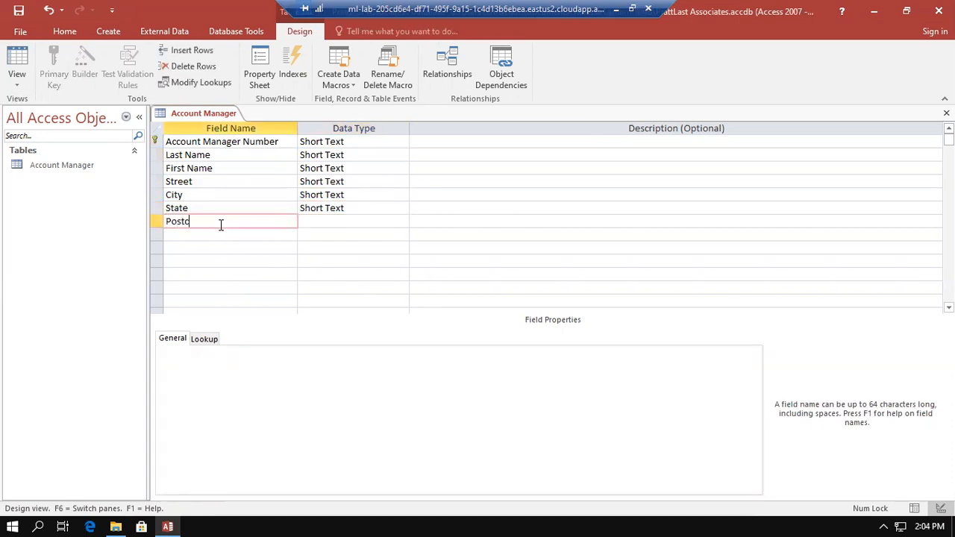
key("BackSpace")
type("al Code")
key("Tab")
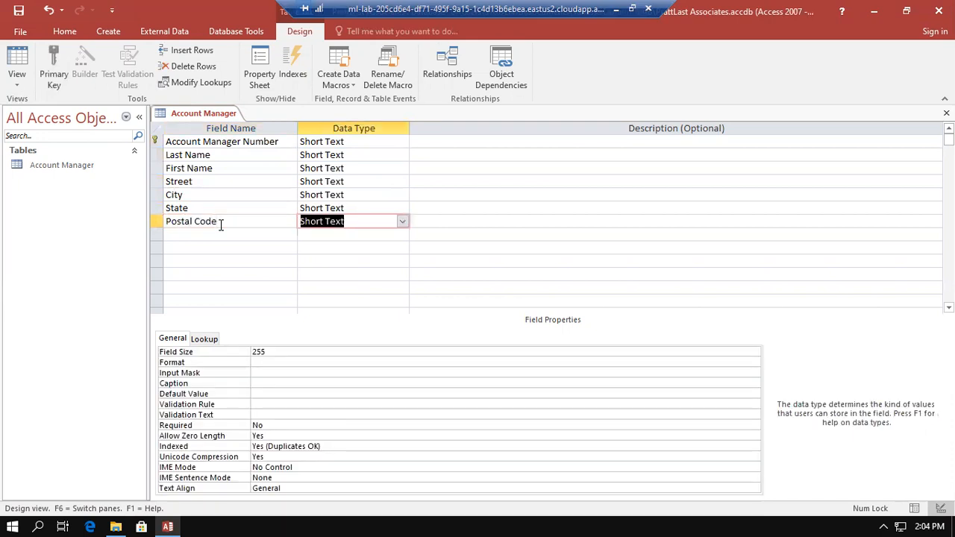
left_click_drag(269, 352, 235, 353)
type("5")
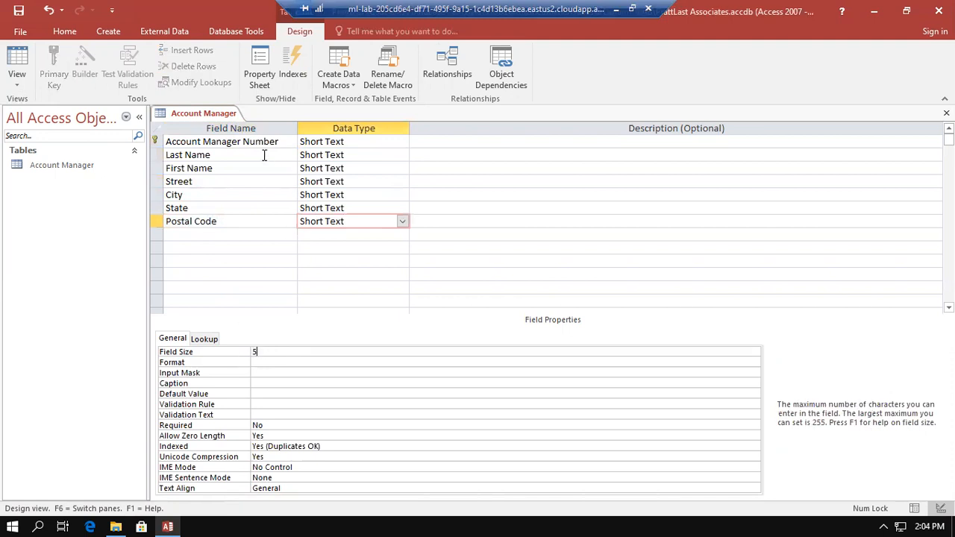
left_click(234, 235)
Add a Start Date field with the Date/Time data type
type("Star")
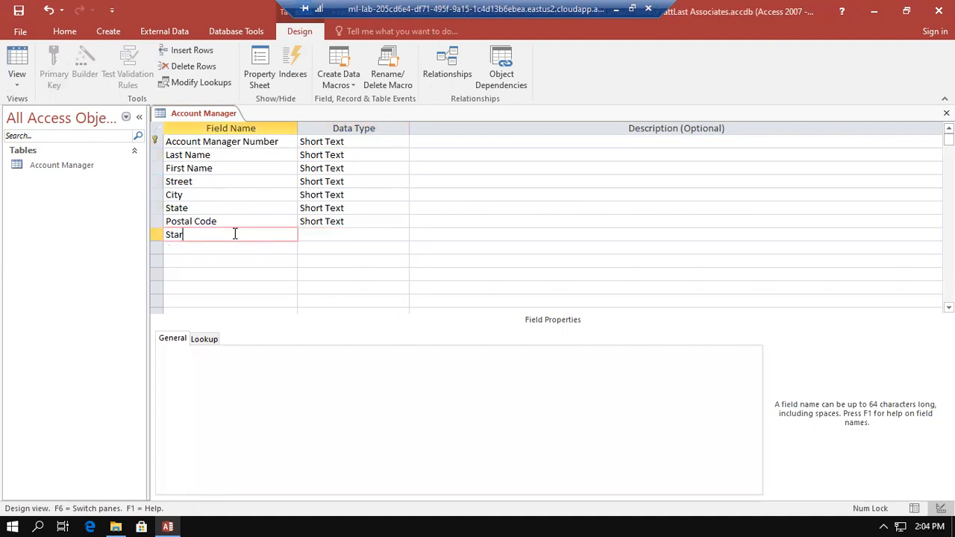
type("t Date")
key("Tab")
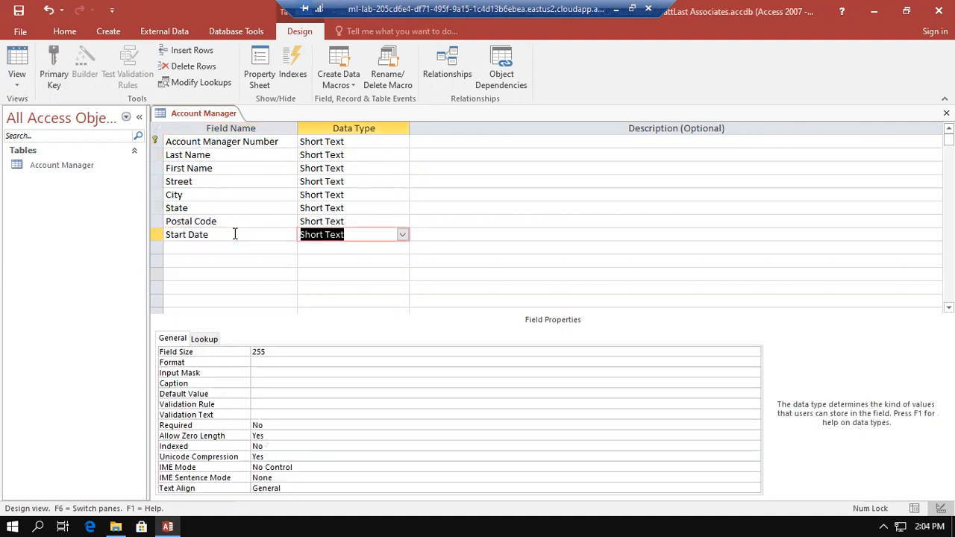
left_click(403, 236)
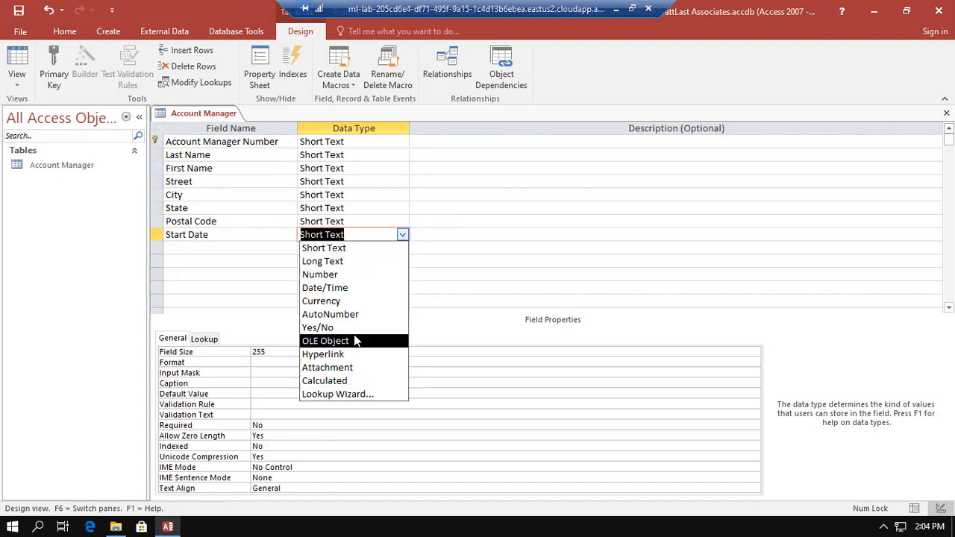
left_click(339, 290)
Add a Salary field with the Currency data type
left_click(256, 250)
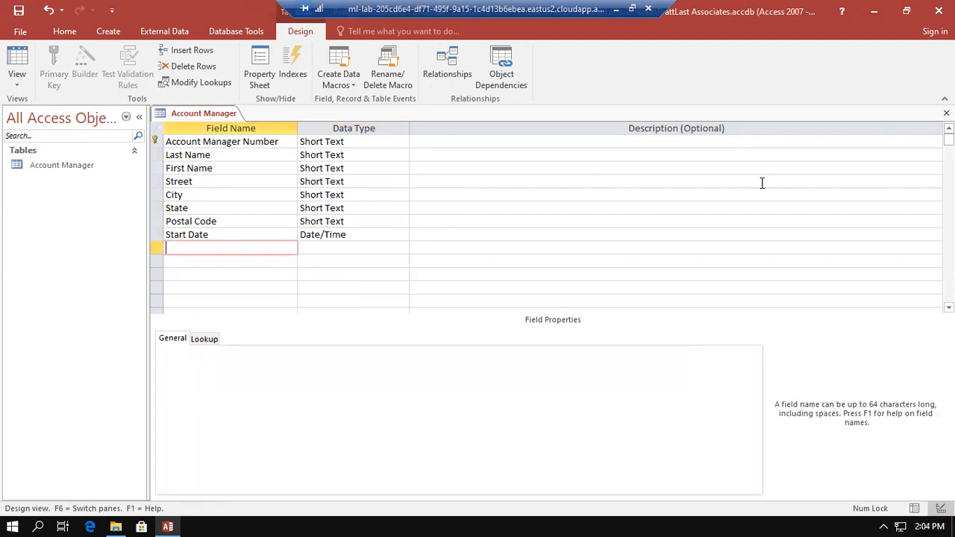
type("Salary")
key("Tab")
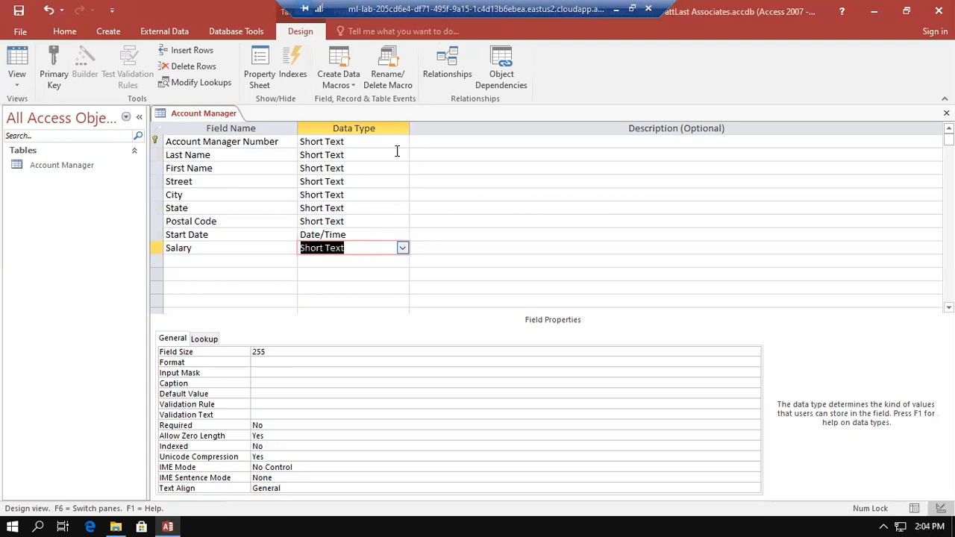
left_click(401, 248)
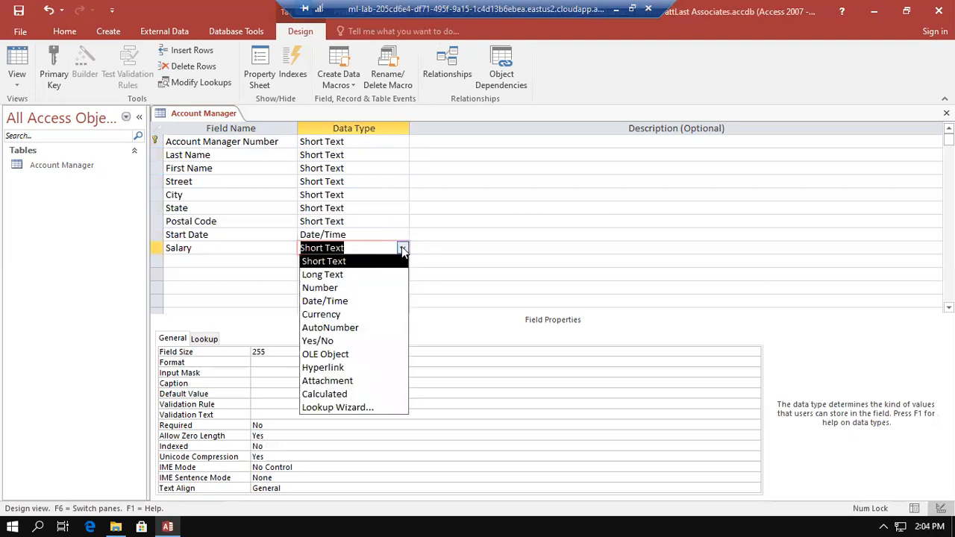
left_click(328, 316)
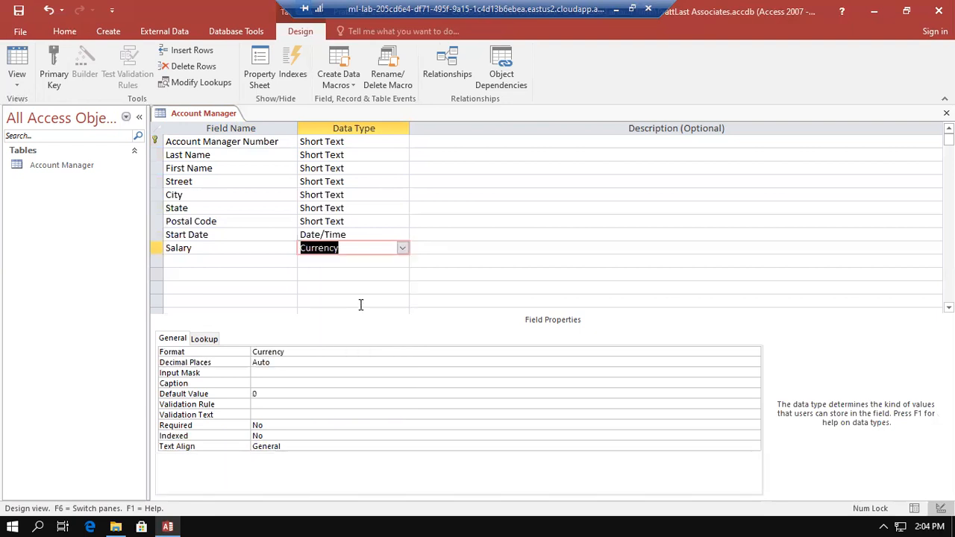
left_click(218, 261)
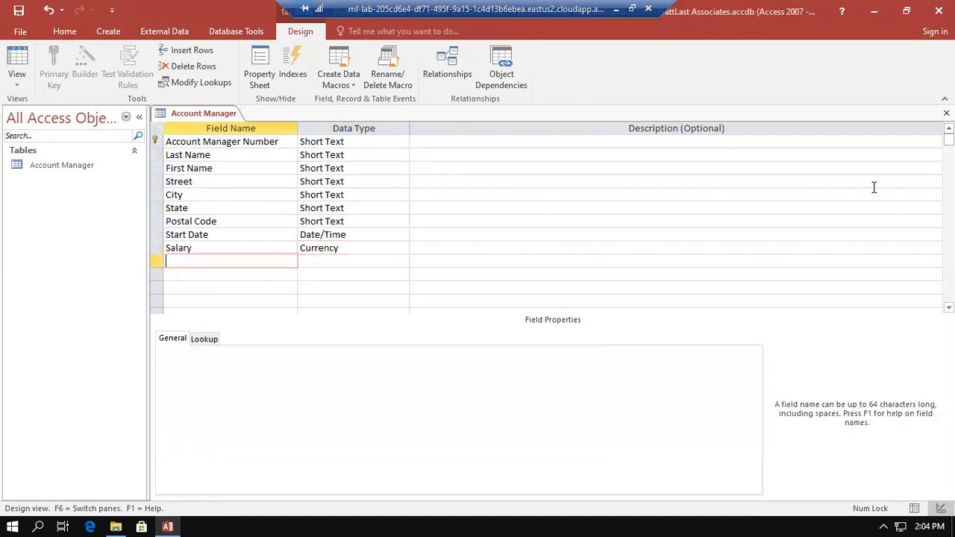
Add a Bonus Rate field with the Number data type
type("Bonus Rate")
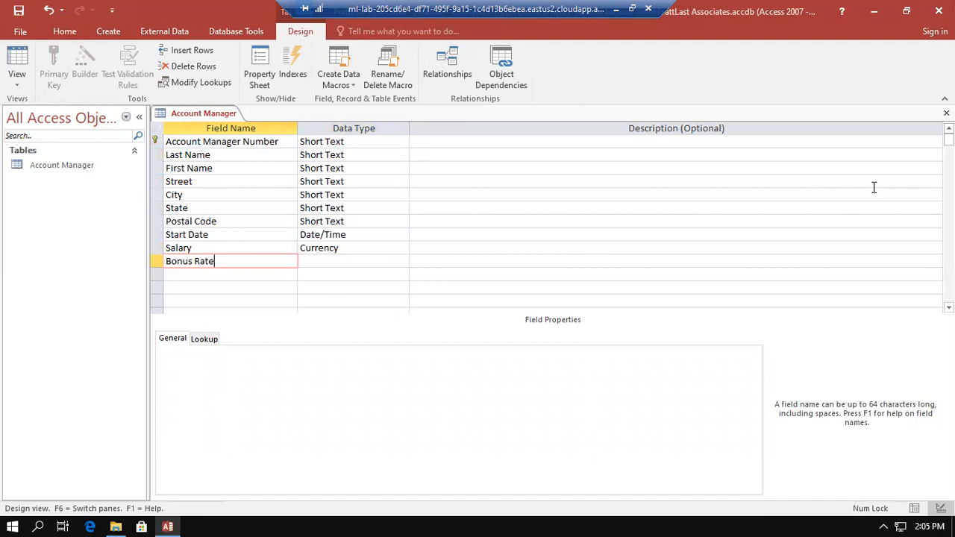
key("Tab")
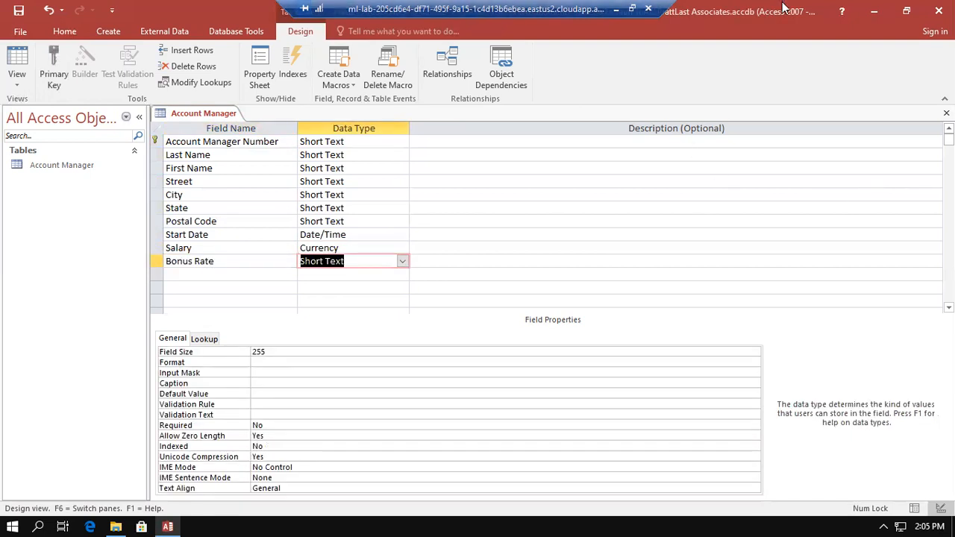
left_click(403, 262)
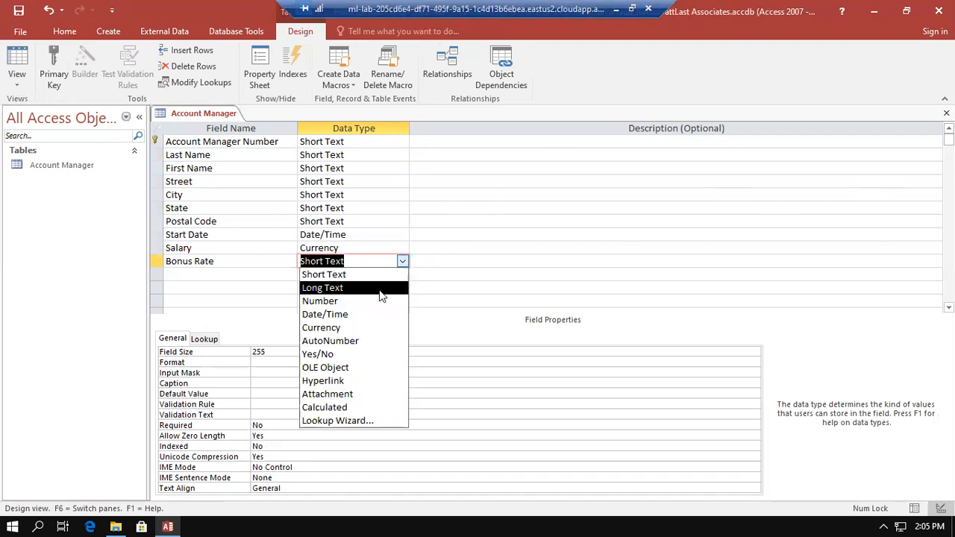
left_click(343, 302)
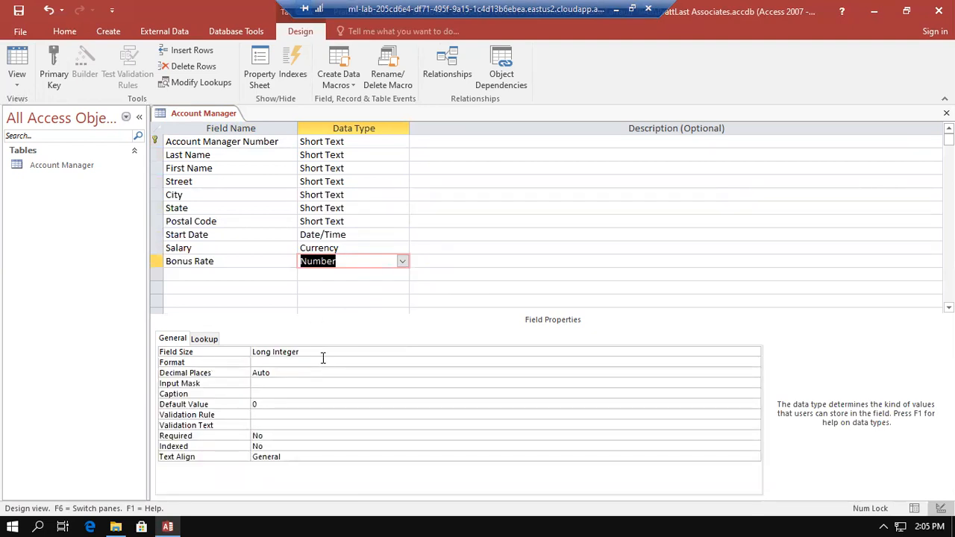
Set Bonus Rate's field size to Single, format to Fixed, and decimal places to 2
left_click(373, 352)
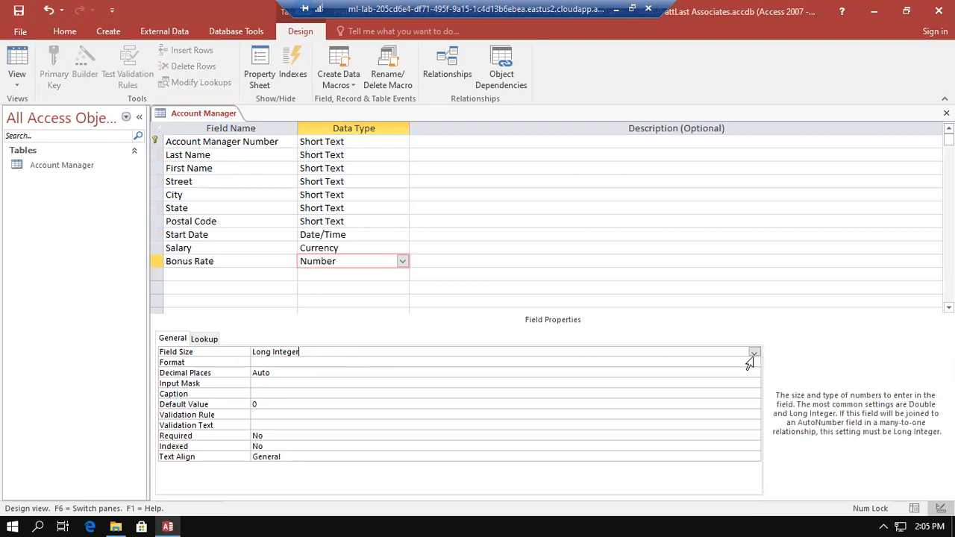
left_click(749, 363)
left_click(754, 352)
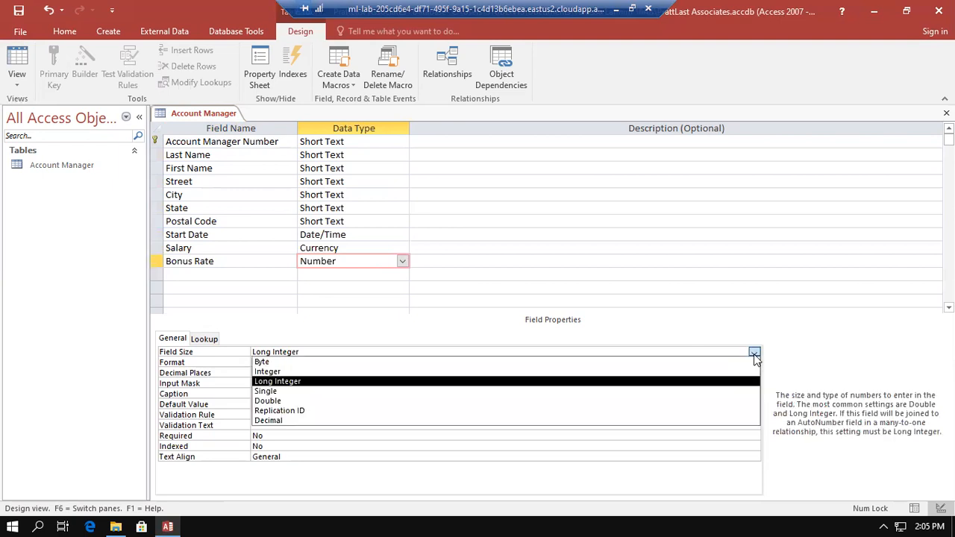
left_click(279, 391)
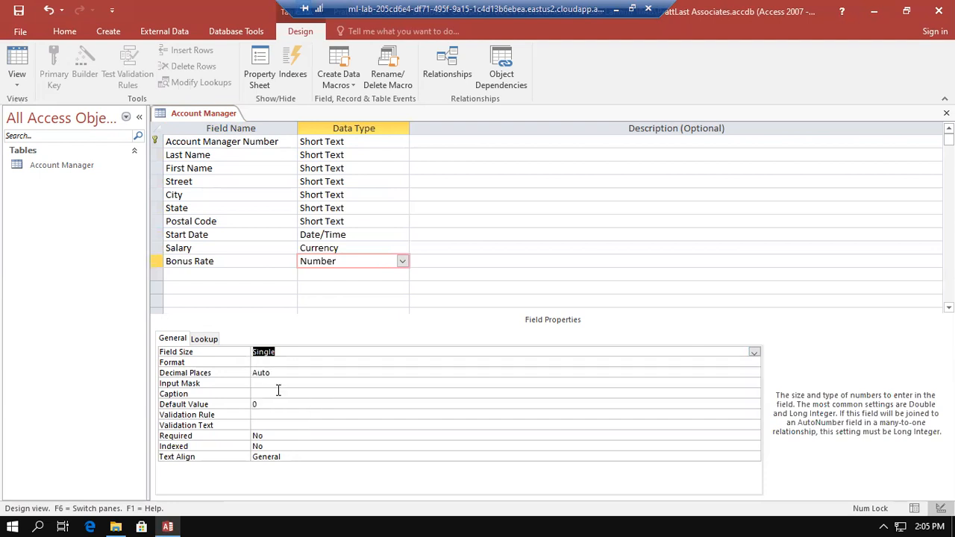
left_click(307, 362)
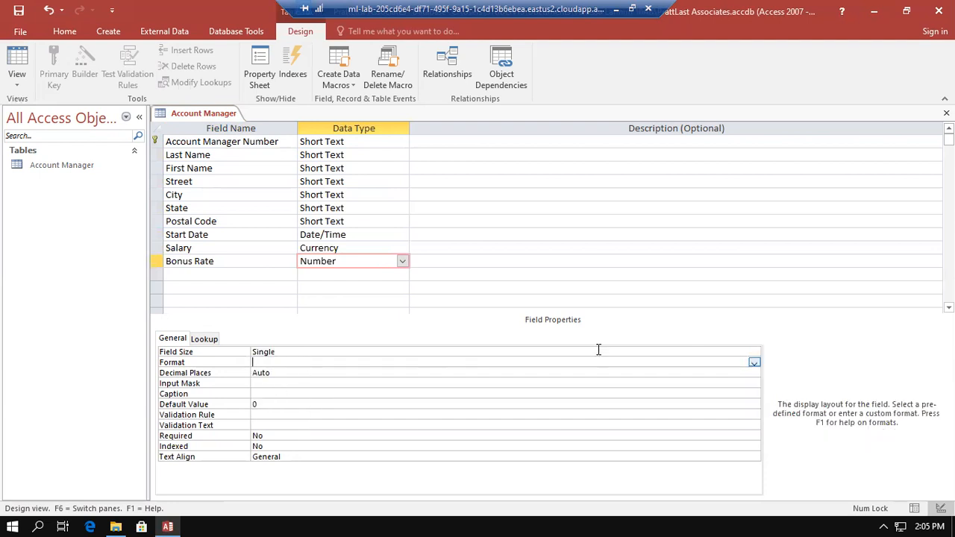
left_click(754, 364)
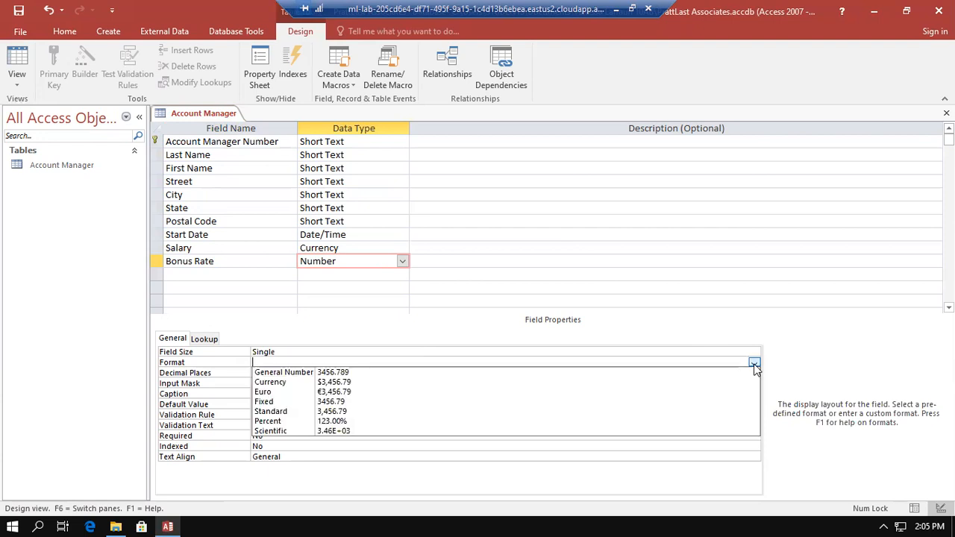
left_click(288, 403)
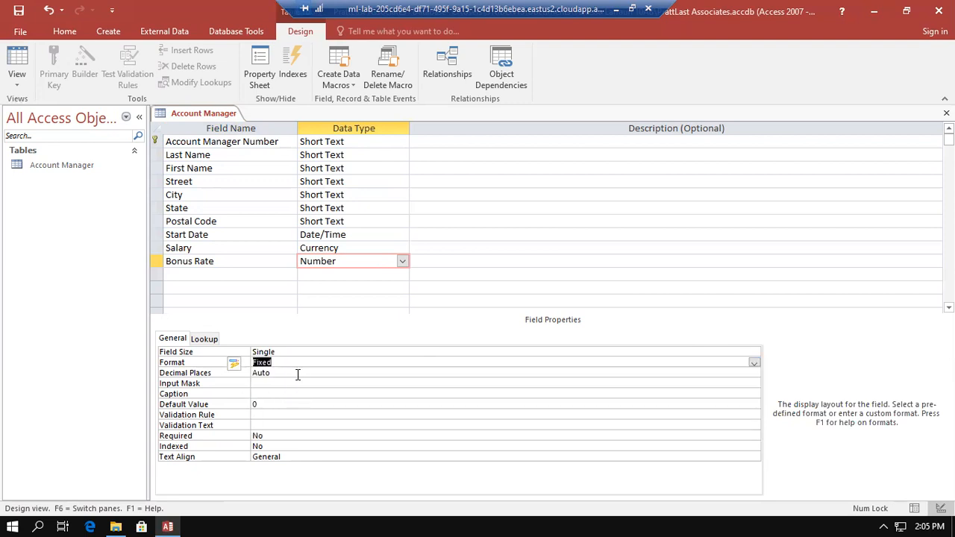
left_click(297, 373)
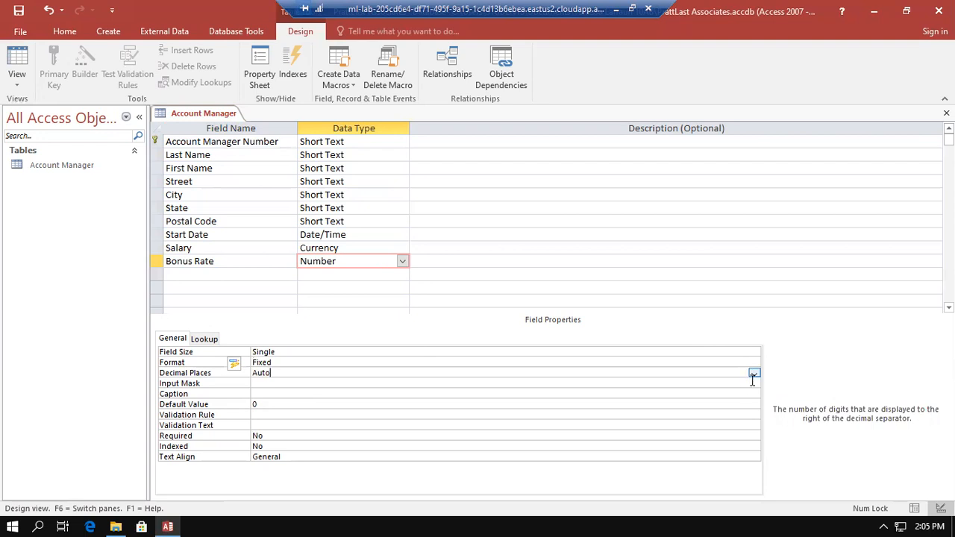
left_click(754, 373)
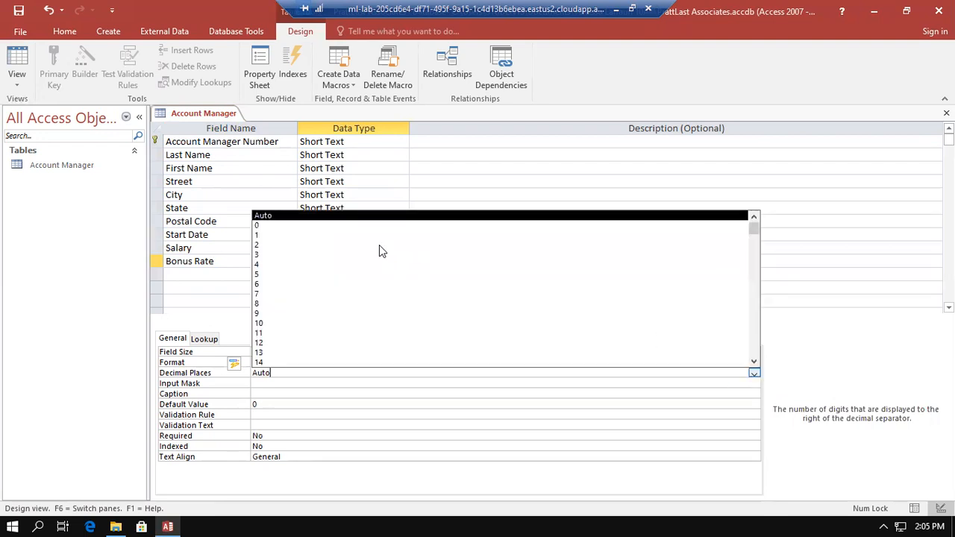
left_click(275, 247)
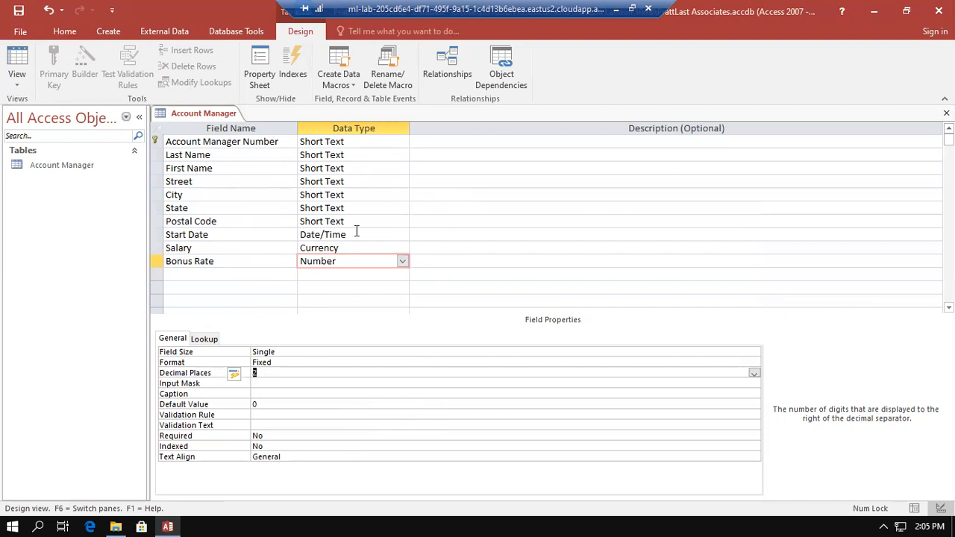
Set the Account Manager Number field's Caption property to 'AM#'
left_click(256, 141)
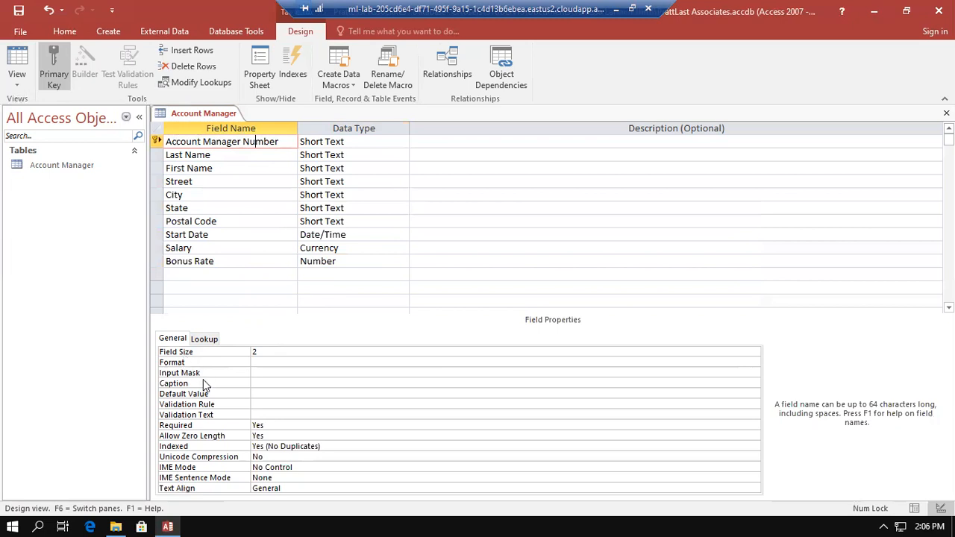
left_click(273, 378)
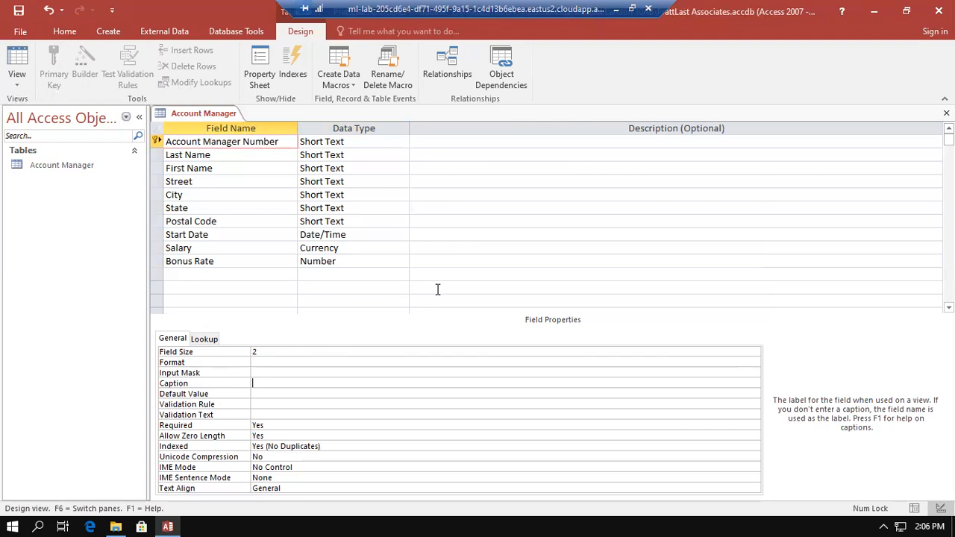
type("AMS")
key("BackSpace")
type("#")
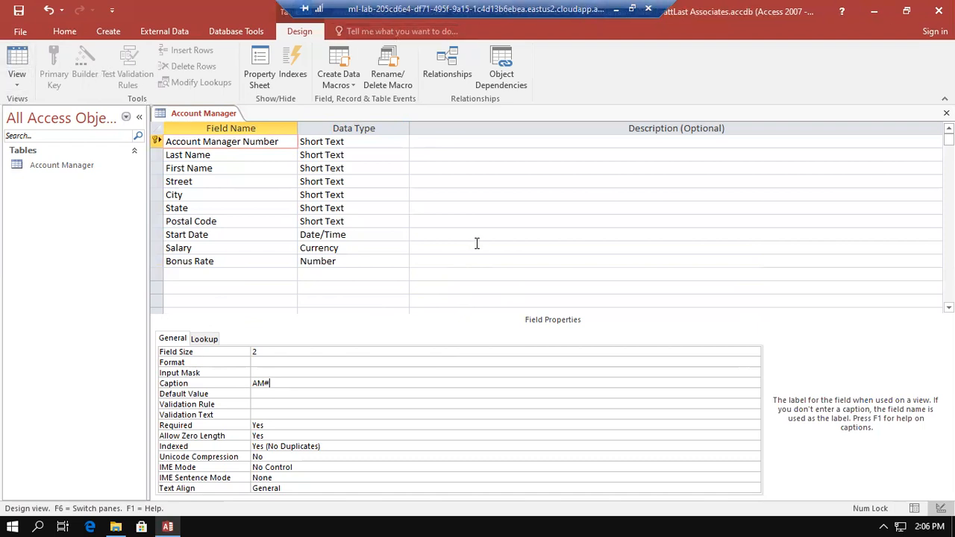
Save the Account Manager table design and view it as an empty datasheet
left_click(19, 11)
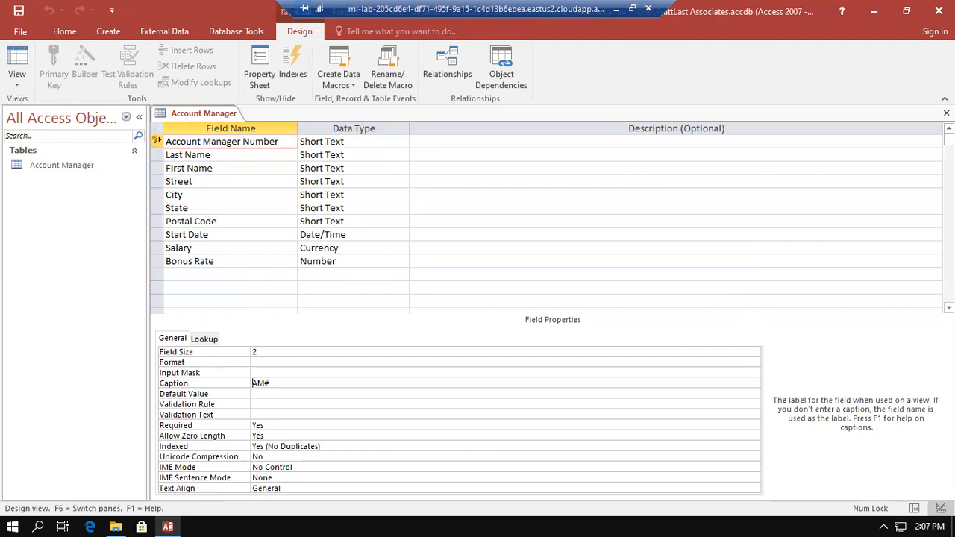
left_click(18, 61)
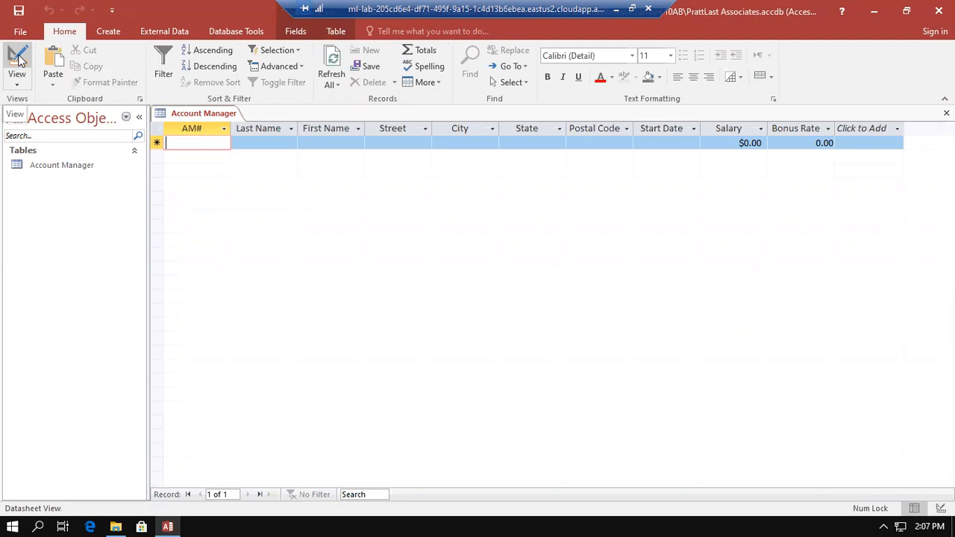
Enter AM# 42 with the manager's last and first name, street address, city Davidson and state IN
type("42")
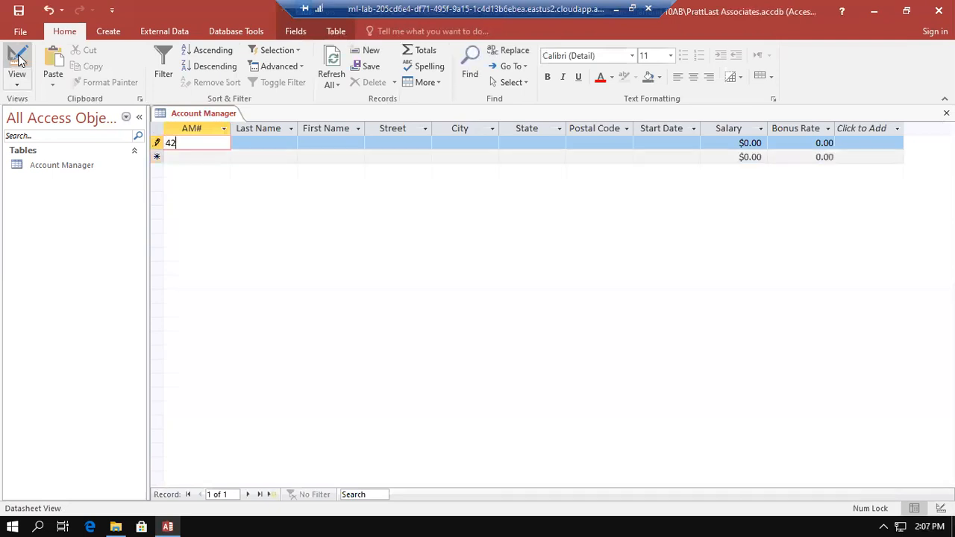
key("Tab")
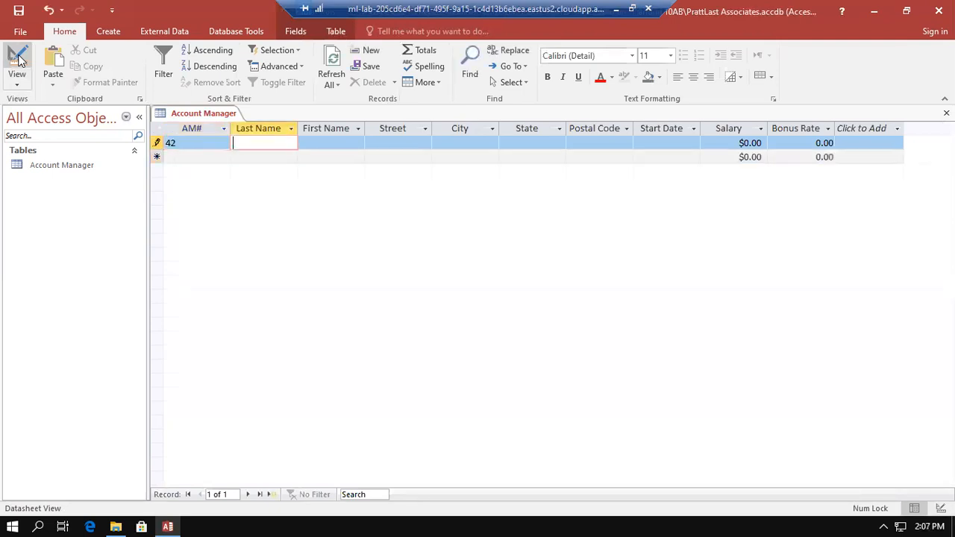
type("Lu")
key("Tab")
type("Peter")
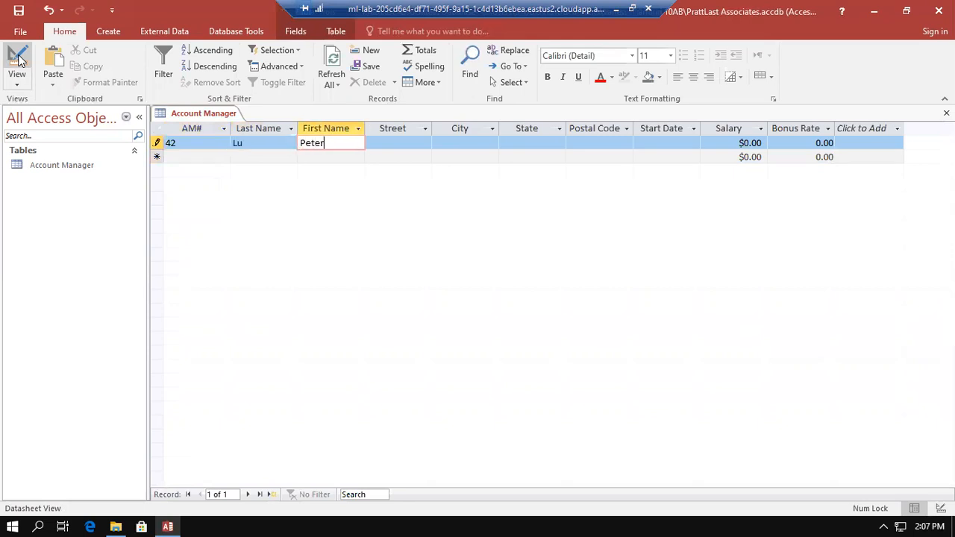
key("Tab")
type("5")
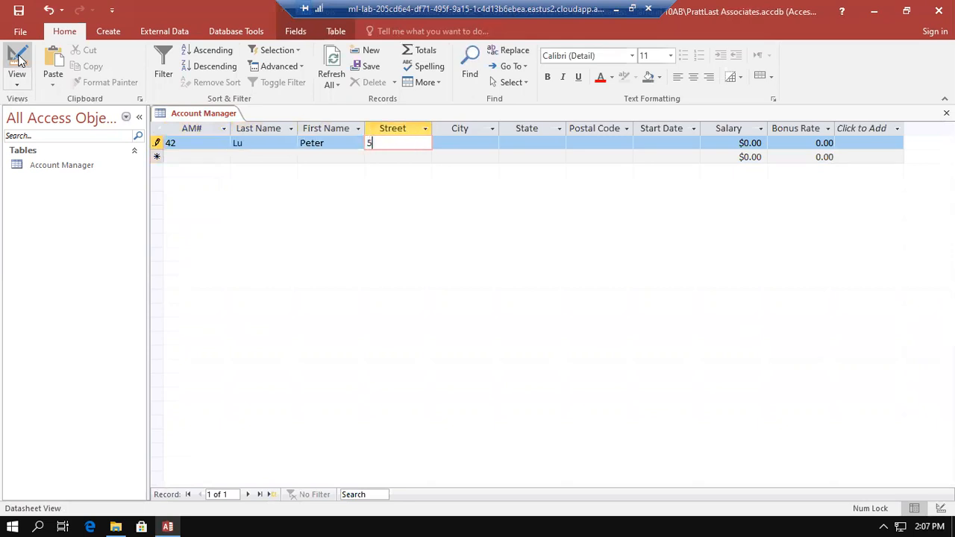
type("624 Murrat Ave.")
key("Tab")
type("Davidson")
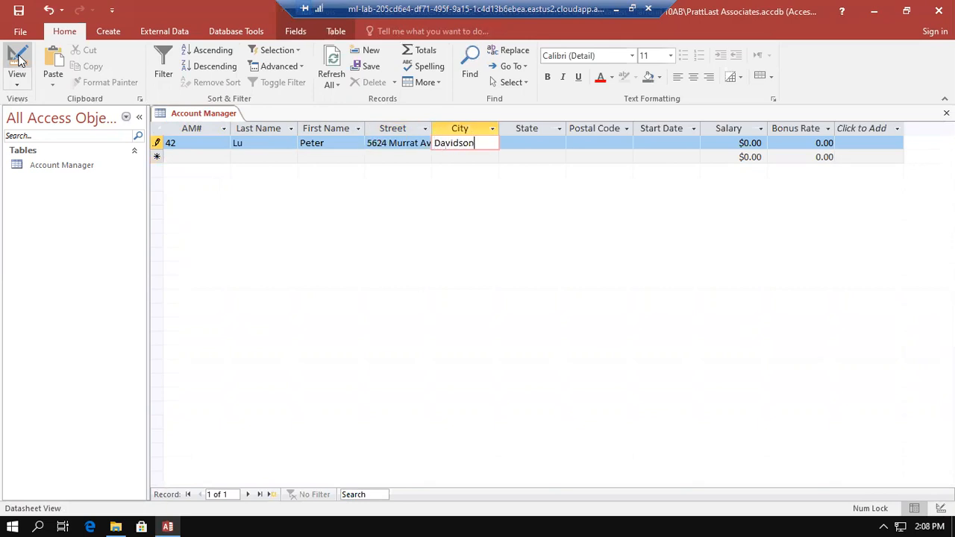
key("Tab")
type("IN")
key("Tab")
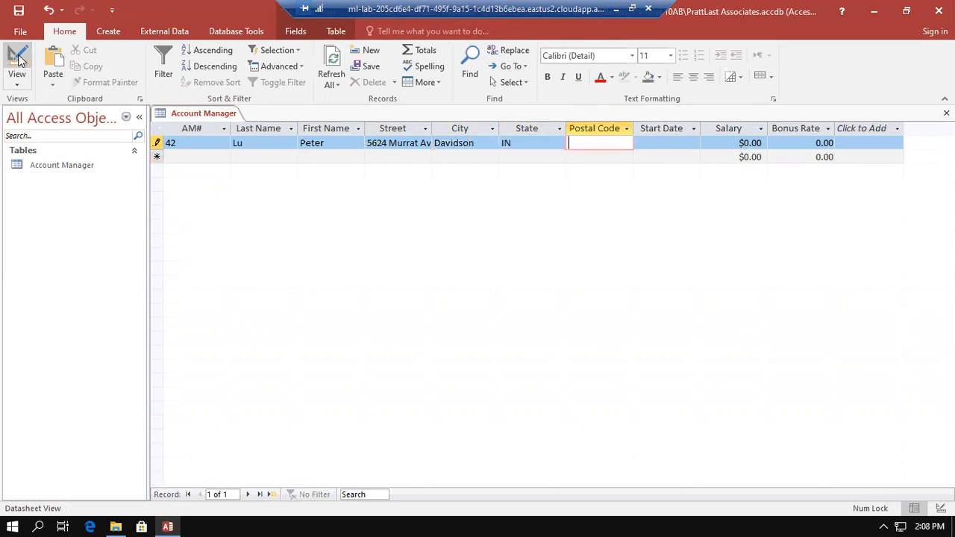
Complete the record with postal code 46007, start date 08/03/2015, salary 36750 and bonus rate 0.09
type("46007")
key("Tab")
type("0")
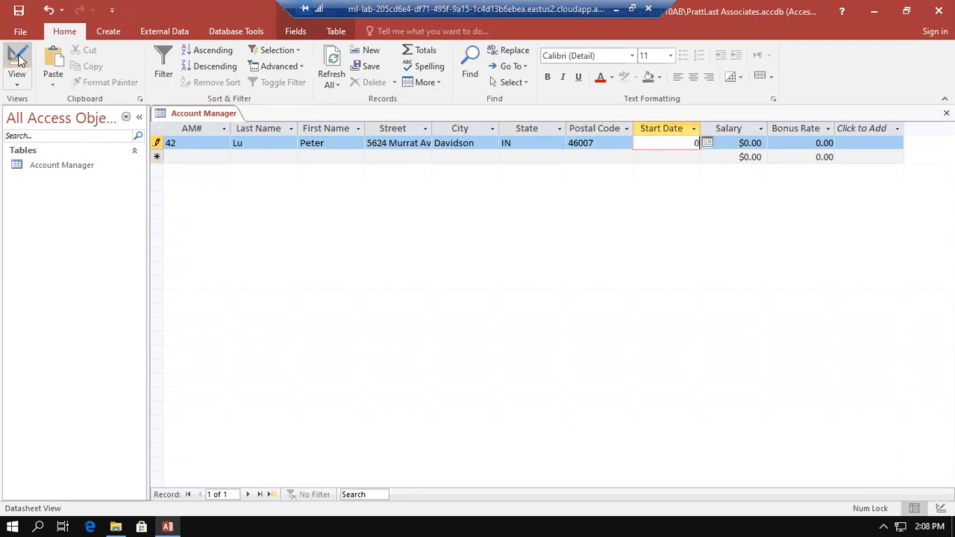
type("8/03/2015")
key("Tab")
type("36750")
key("Tab")
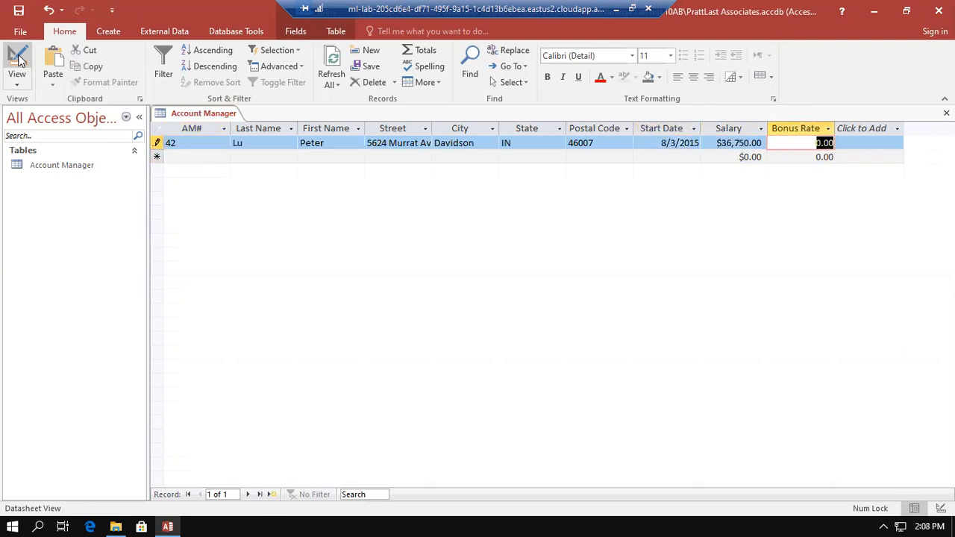
type("0.00")
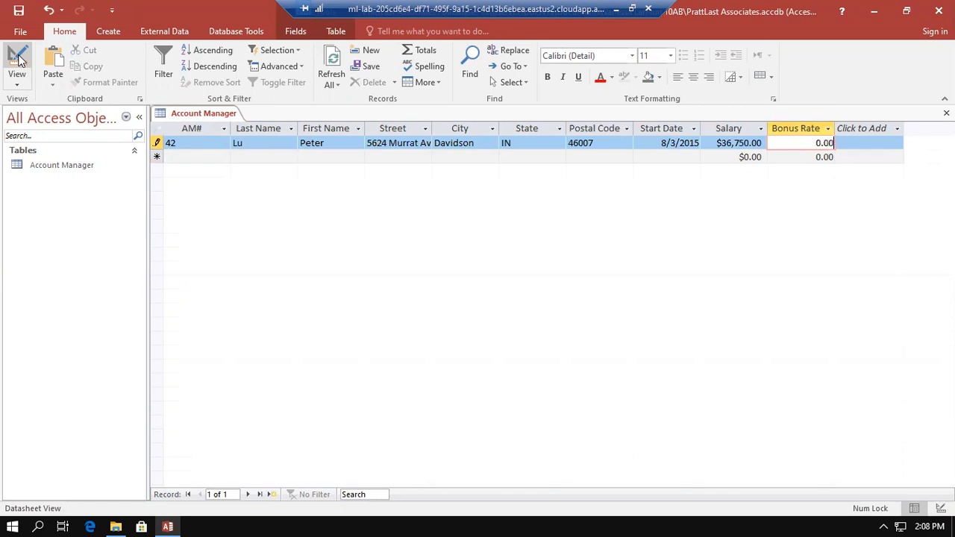
key("BackSpace")
type("9")
key("Tab")
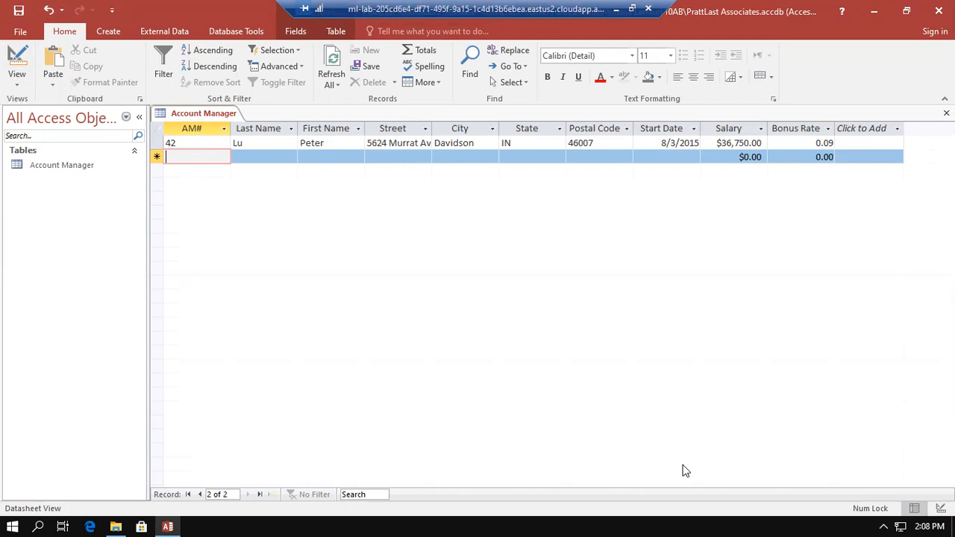
type("31")
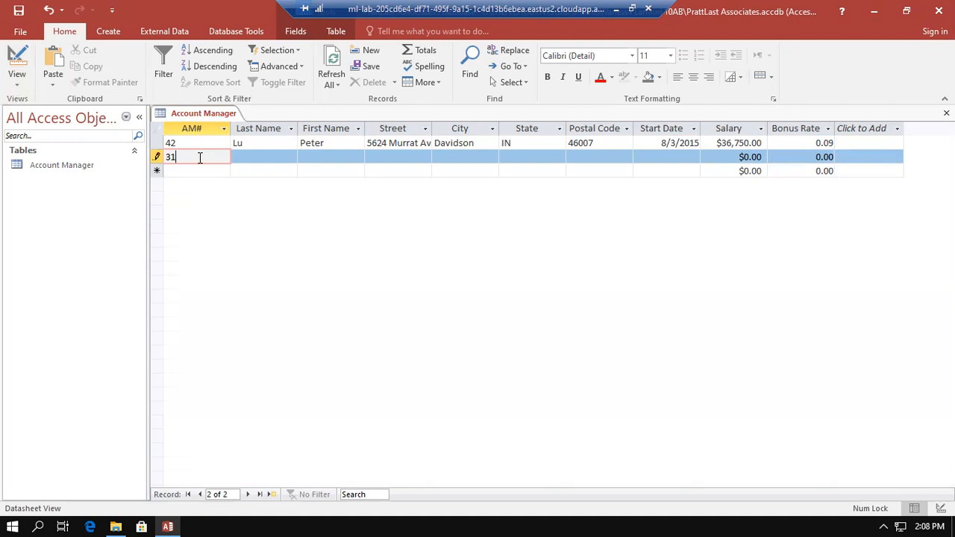
key("BackSpace")
key("BackSpace")
key("Escape")
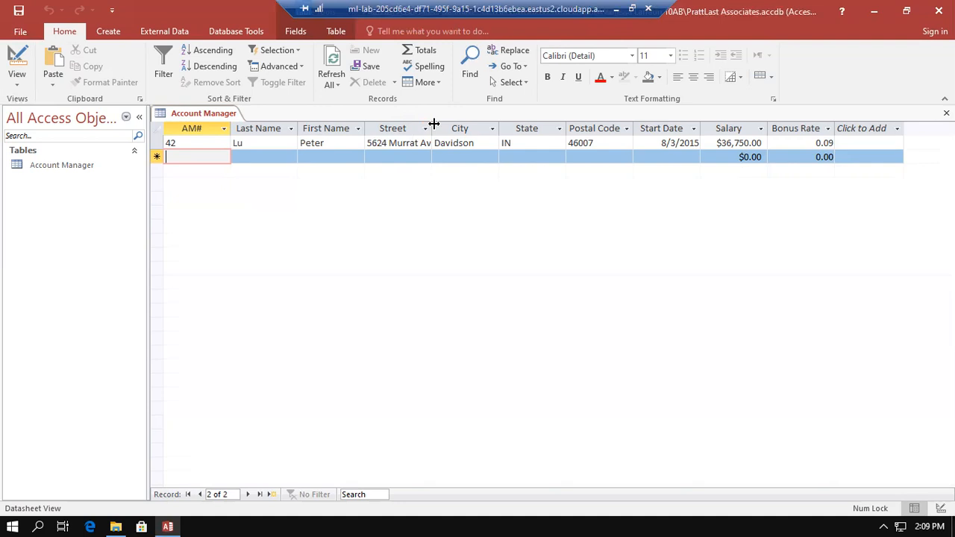
Auto-fit the Street, City and State column widths in the Account Manager datasheet
double_click(434, 124)
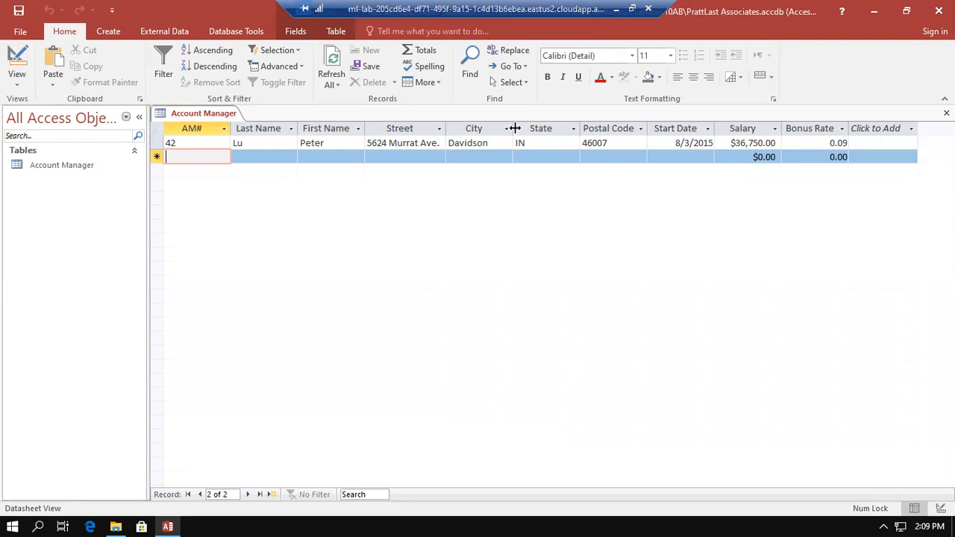
double_click(515, 128)
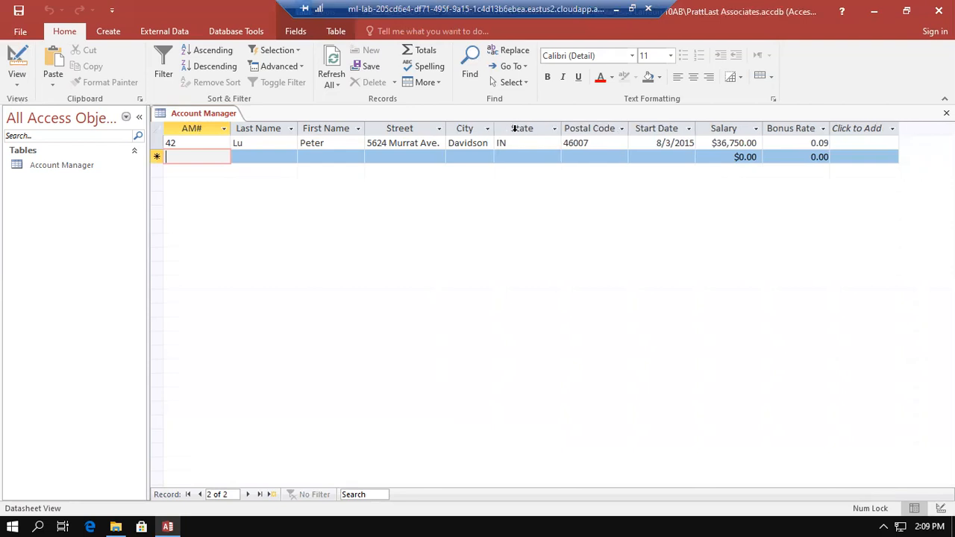
double_click(561, 129)
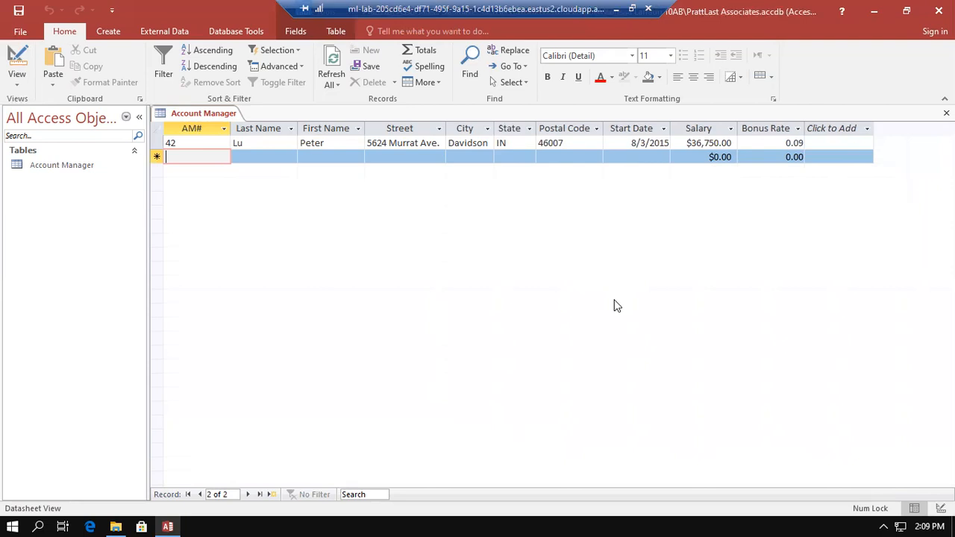